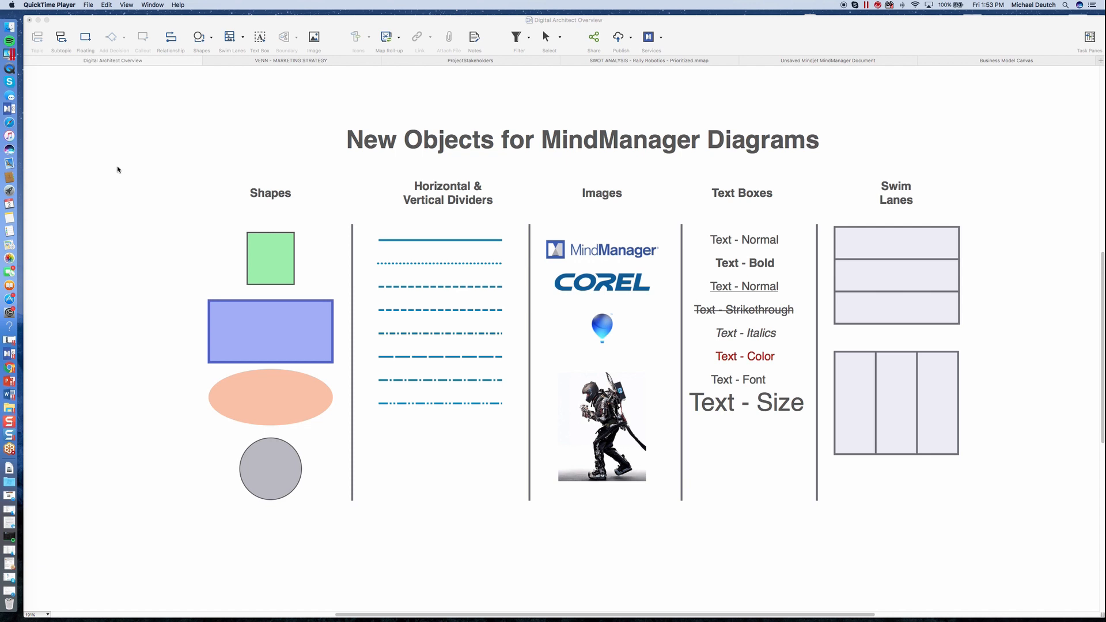
Insert a rectangle in the empty area beside the Shapes column and enlarge it to about 215 by 162
{"action": "left_click", "coordinate": [179, 23]}
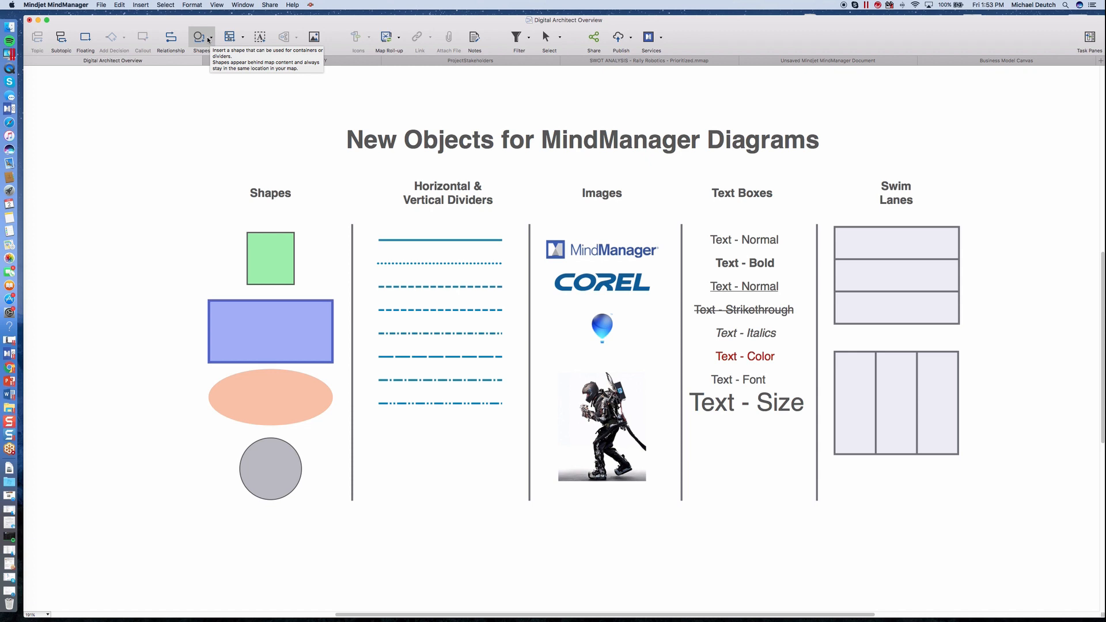
{"action": "left_click", "coordinate": [209, 37]}
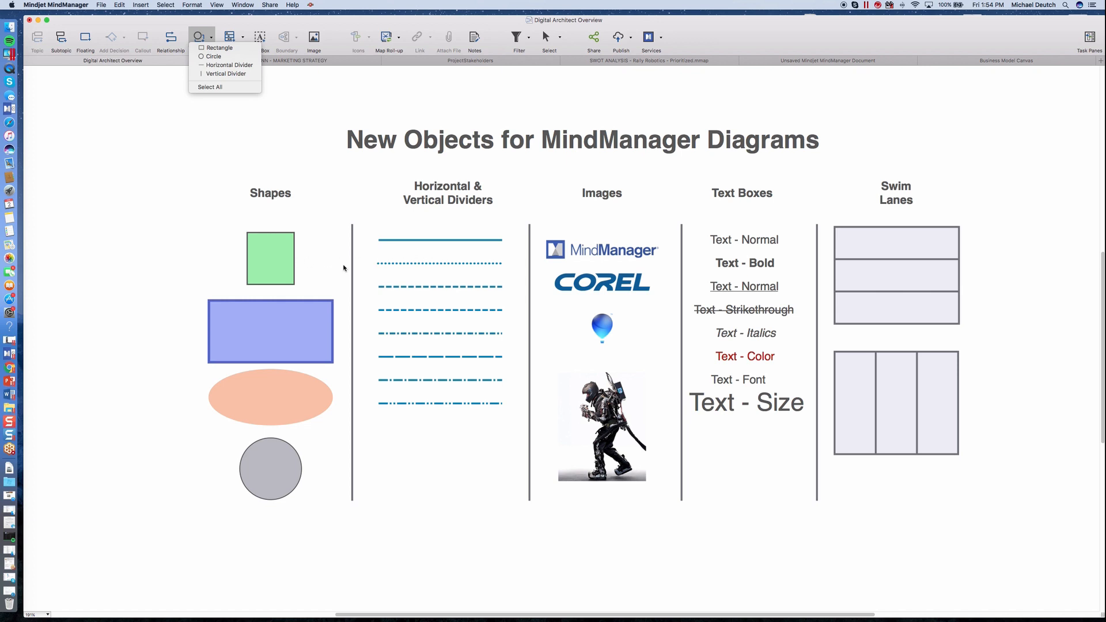
{"action": "left_click", "coordinate": [211, 49]}
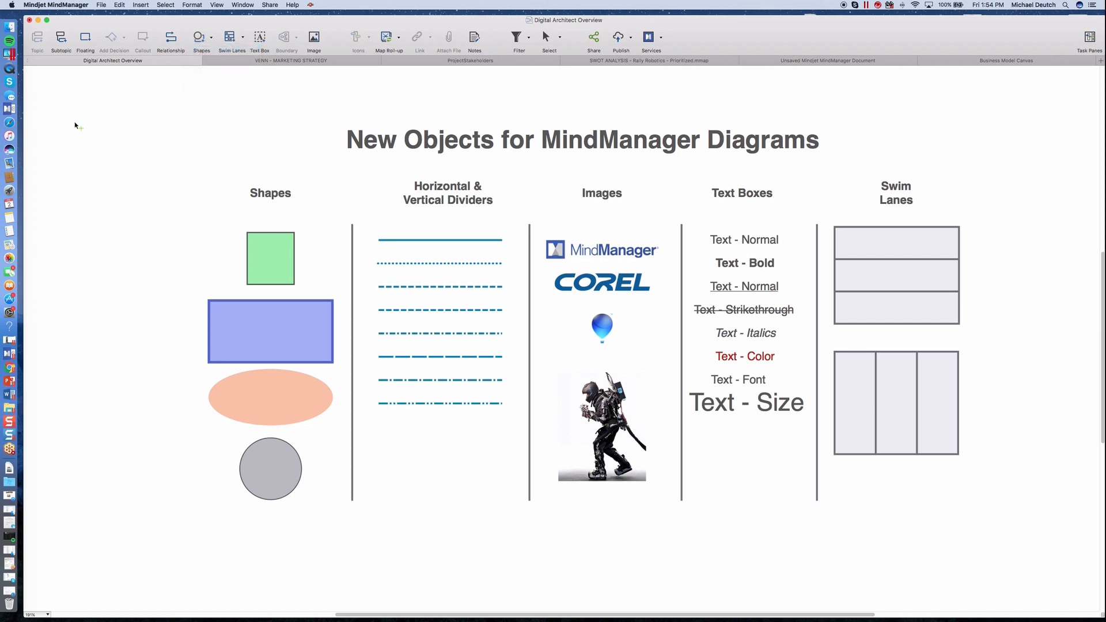
{"action": "left_click", "coordinate": [70, 154]}
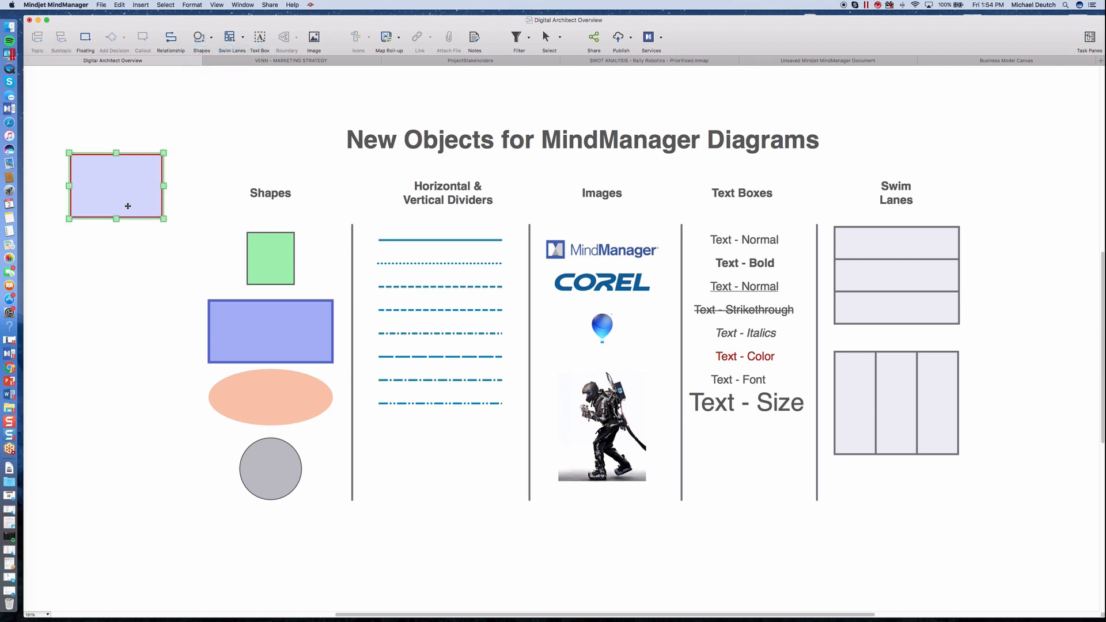
{"action": "left_click_drag", "start_coordinate": [164, 219], "coordinate": [190, 182]}
{"action": "left_click_drag", "start_coordinate": [131, 203], "coordinate": [130, 244]}
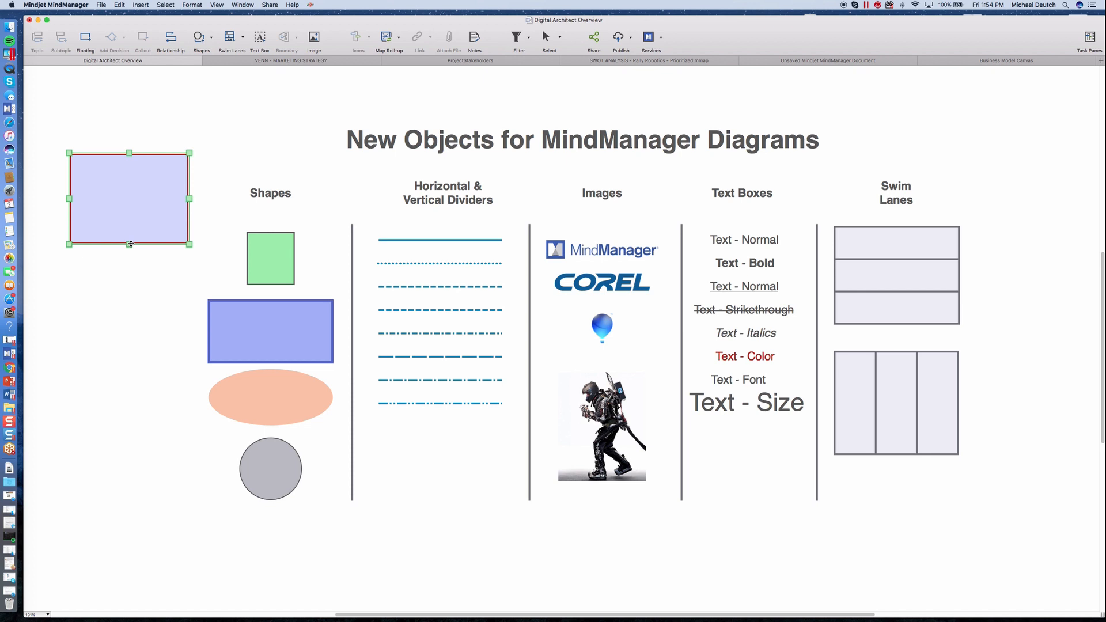
{"action": "left_click", "coordinate": [142, 288]}
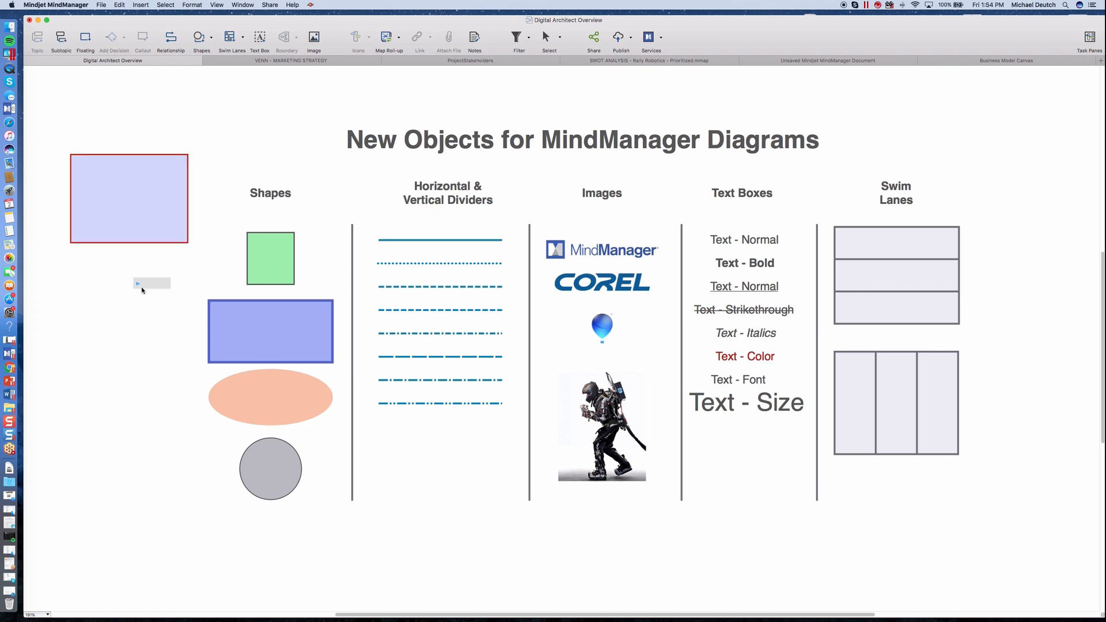
{"action": "left_click", "coordinate": [133, 243]}
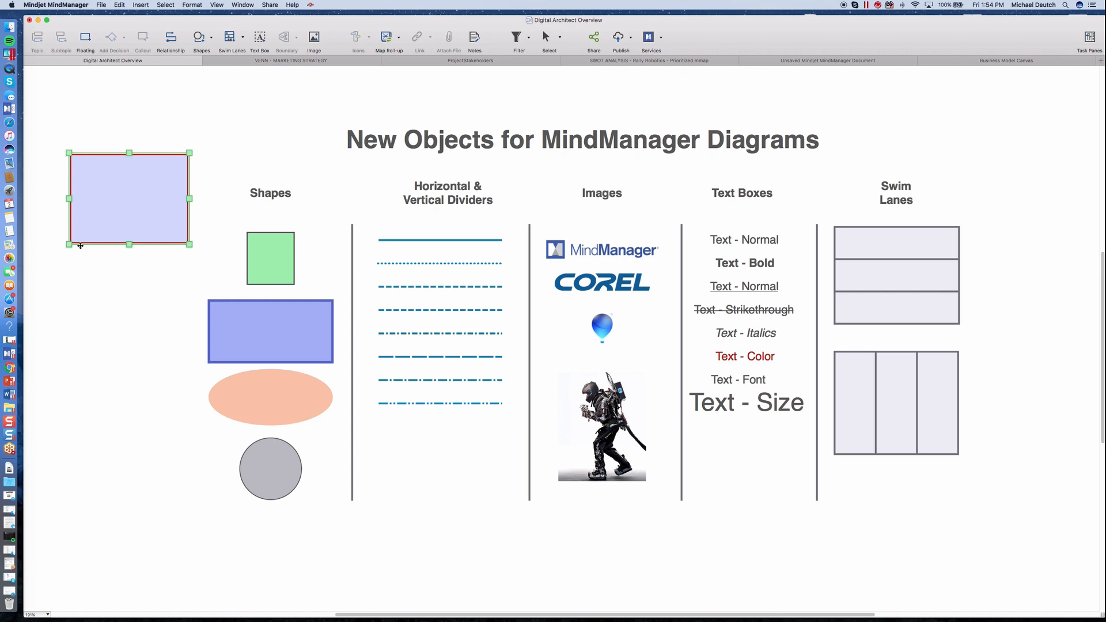
{"action": "left_click", "coordinate": [245, 242]}
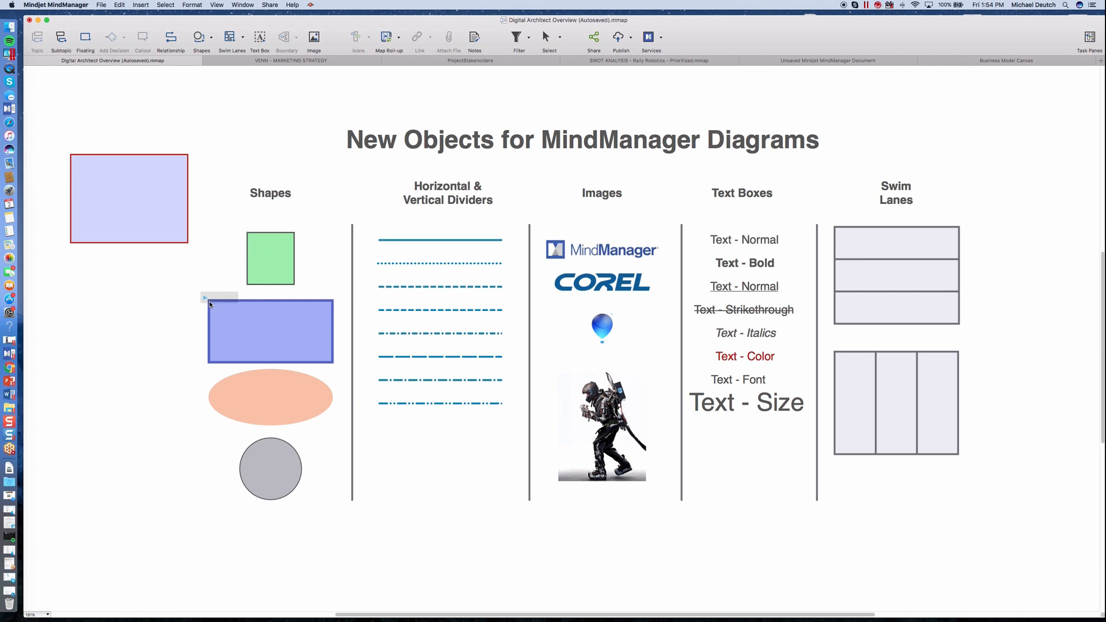
{"action": "left_click", "coordinate": [166, 244]}
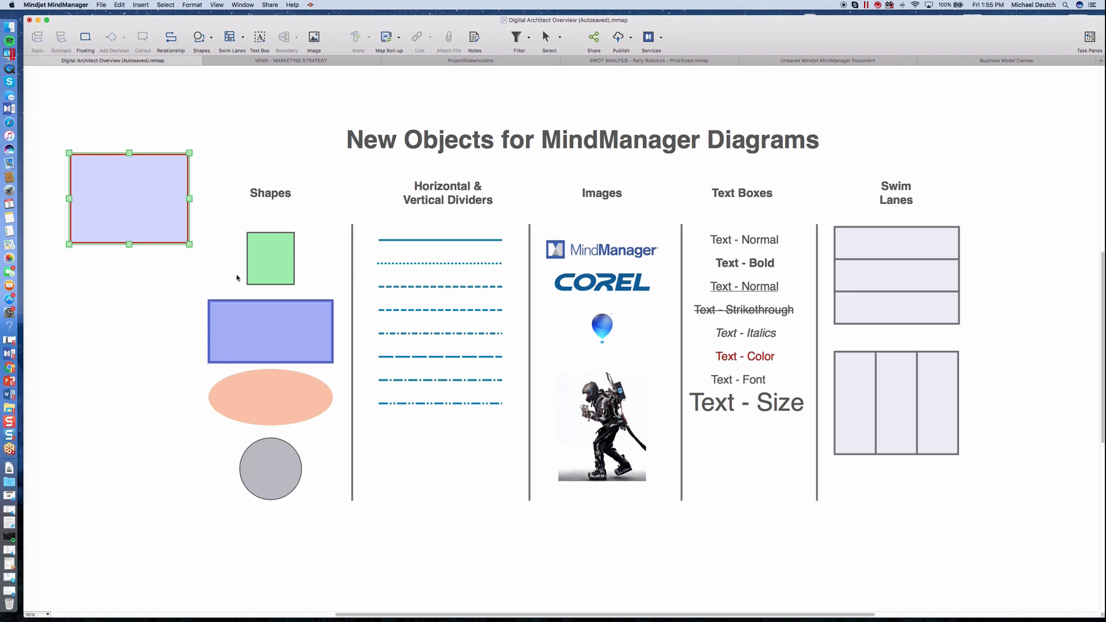
Add a floating topic reading "add topics" inside the blue rectangle in the Shapes column
{"action": "left_click", "coordinate": [235, 330]}
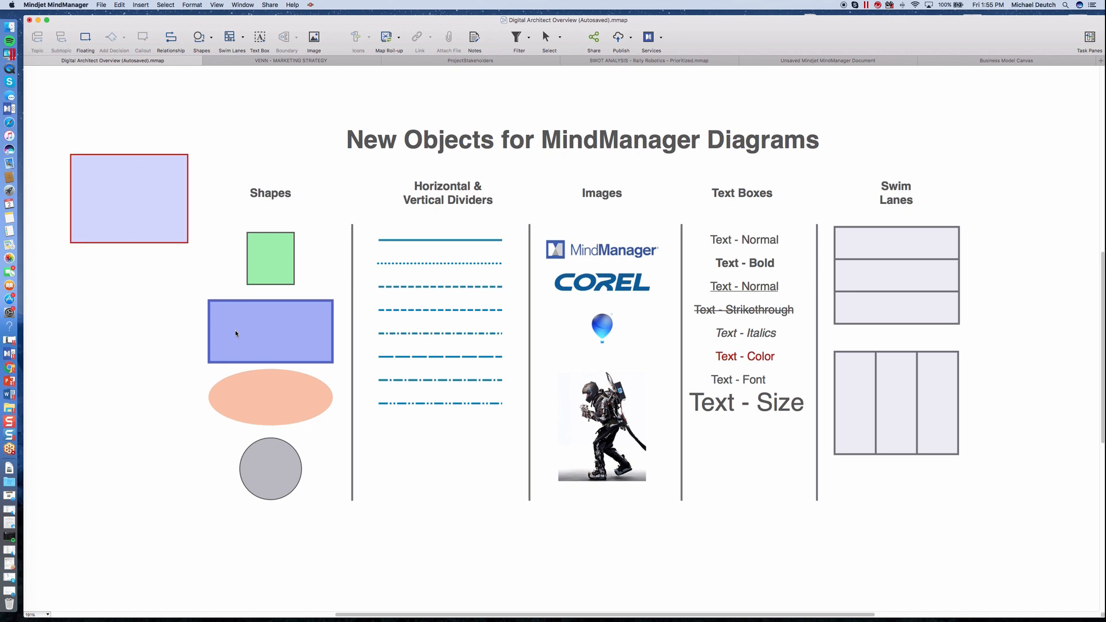
{"action": "type", "text": "add topics"}
{"action": "key", "text": "Return"}
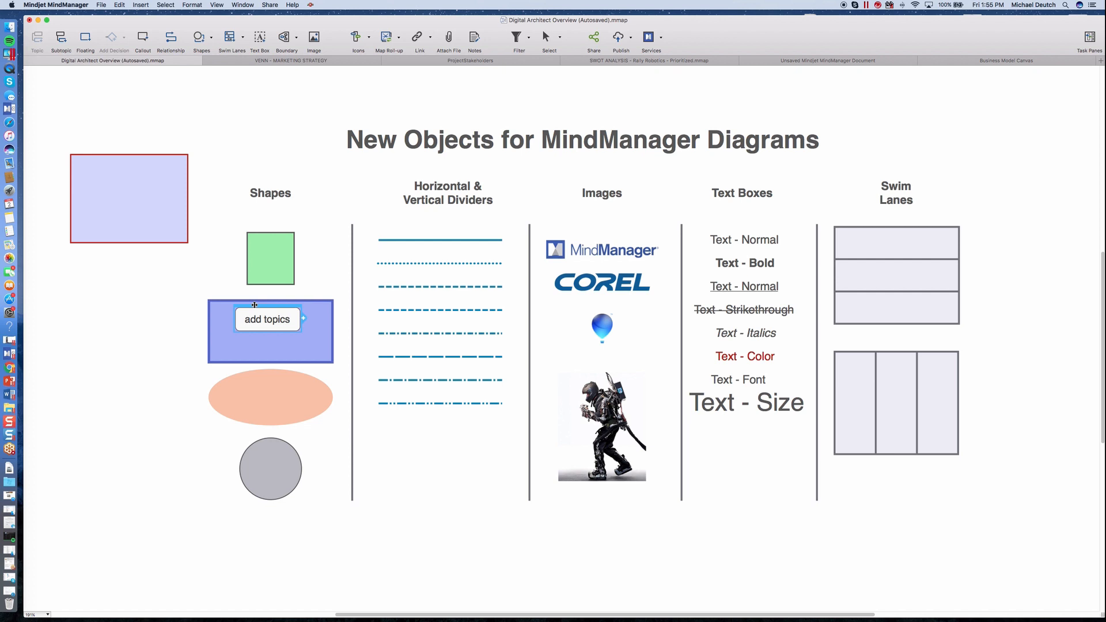
Nudge the "add topics" topic slightly down and to the left within the blue rectangle
{"action": "key", "text": "Down"}
{"action": "key", "text": "Down"}
{"action": "key", "text": "Down"}
{"action": "key", "text": "Down"}
{"action": "key", "text": "Up"}
{"action": "key", "text": "Up"}
{"action": "key", "text": "Up"}
{"action": "key", "text": "Left"}
{"action": "key", "text": "Left"}
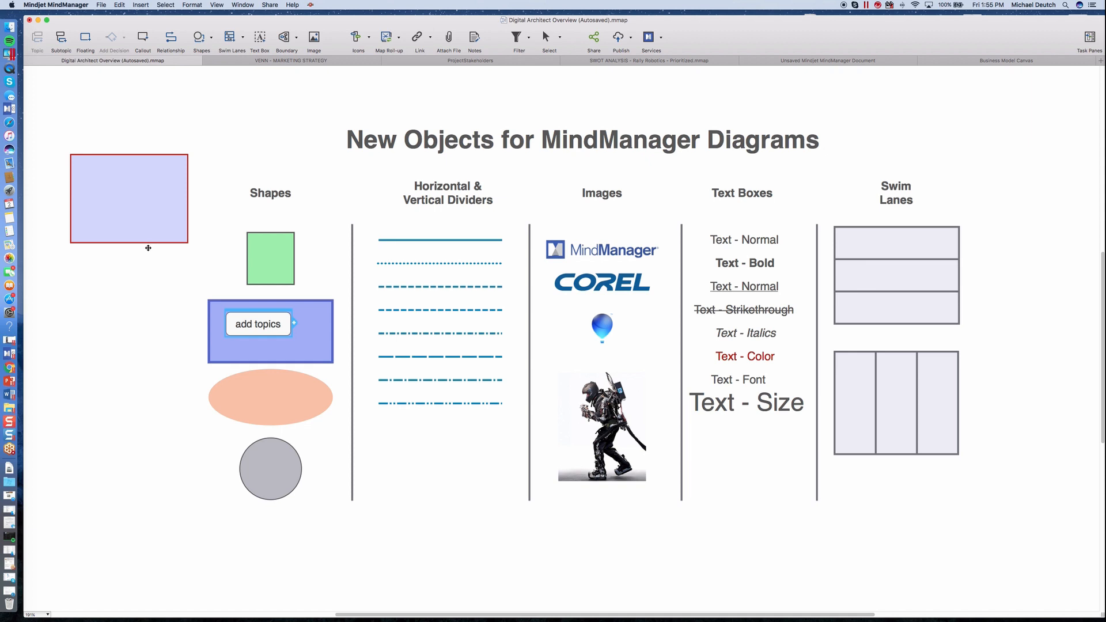
Unlock all background objects and try selecting the blue rectangle and the orange ellipse
{"action": "right_click", "coordinate": [109, 298]}
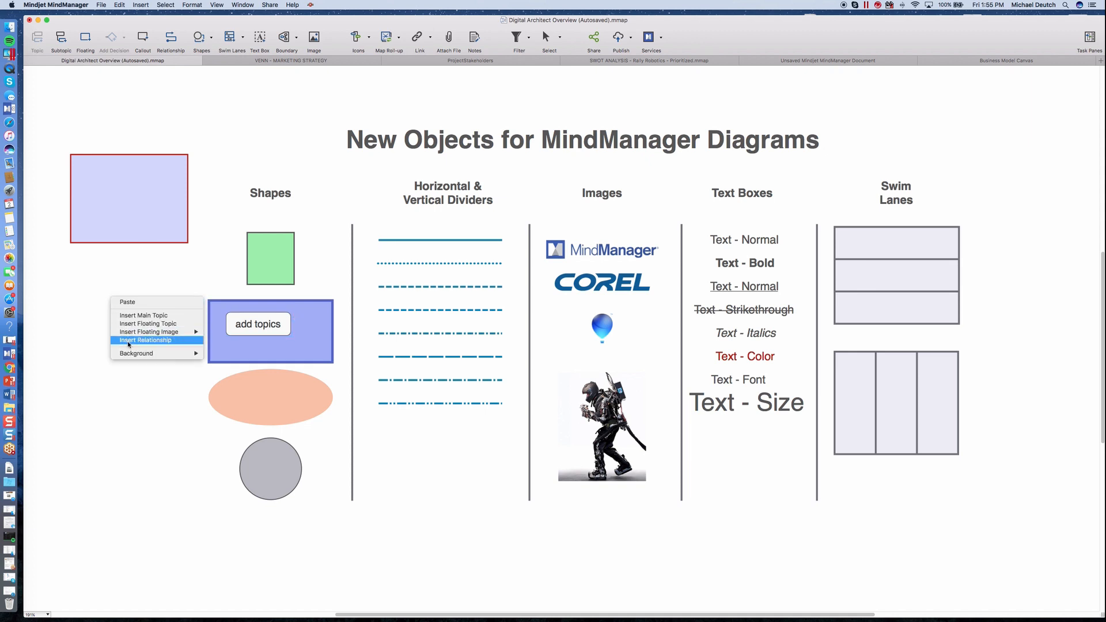
{"action": "mouse_move", "coordinate": [132, 354]}
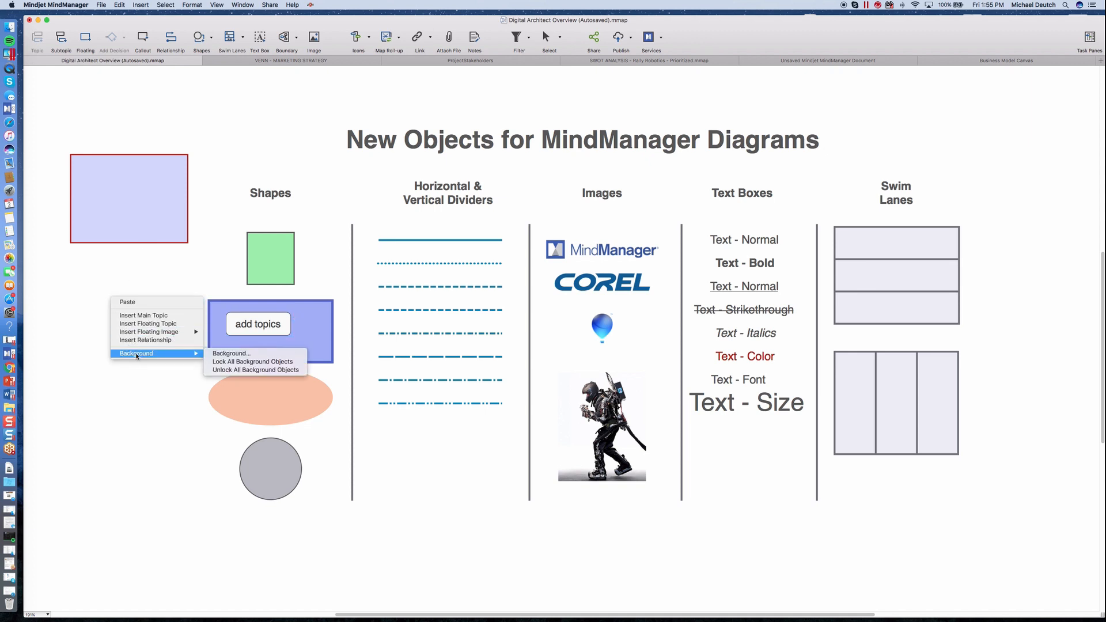
{"action": "left_click", "coordinate": [236, 369]}
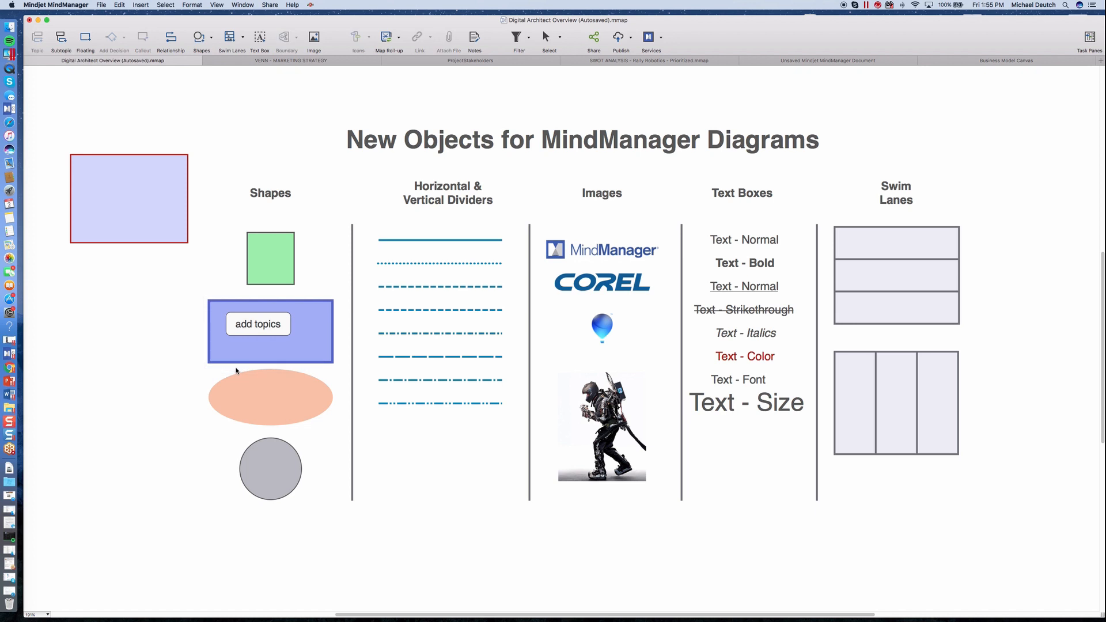
{"action": "left_click", "coordinate": [246, 245]}
{"action": "left_click", "coordinate": [212, 301]}
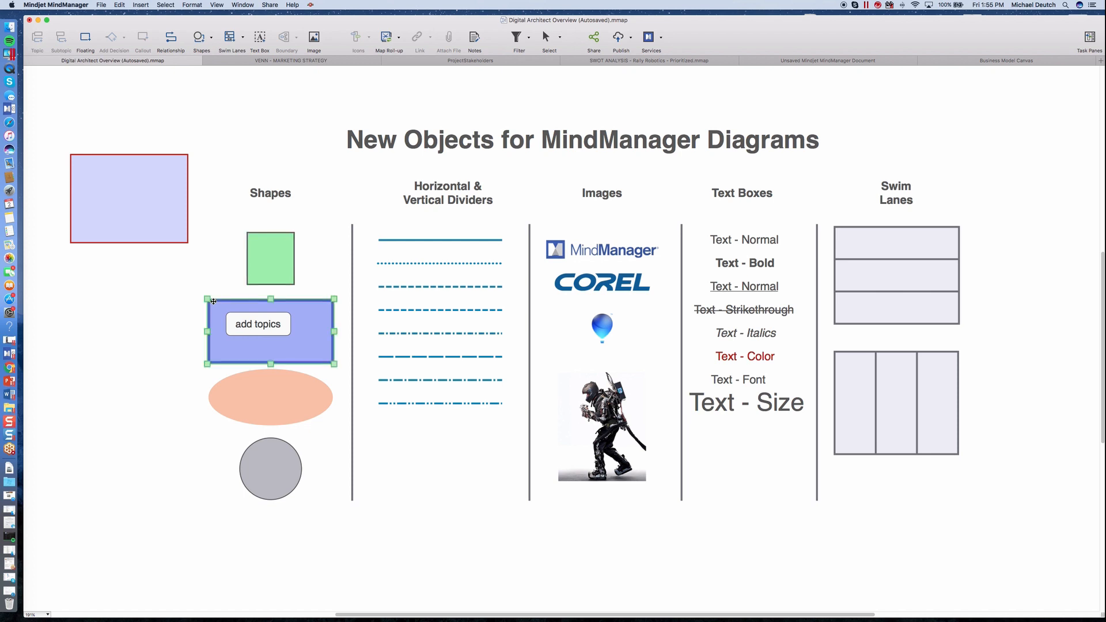
{"action": "left_click", "coordinate": [229, 379]}
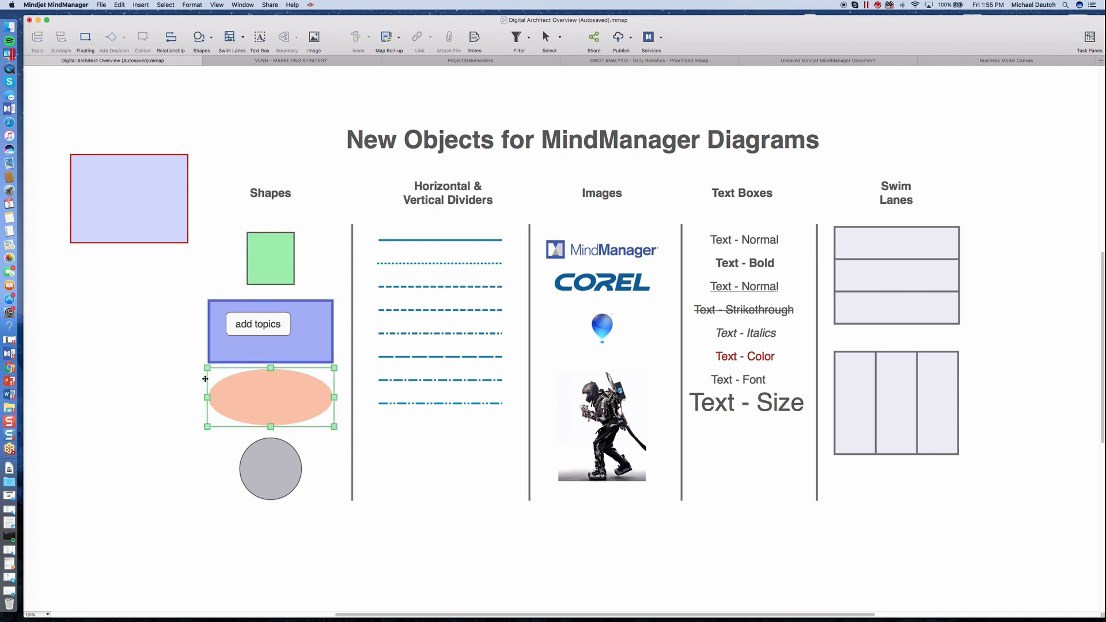
{"action": "left_click", "coordinate": [215, 300]}
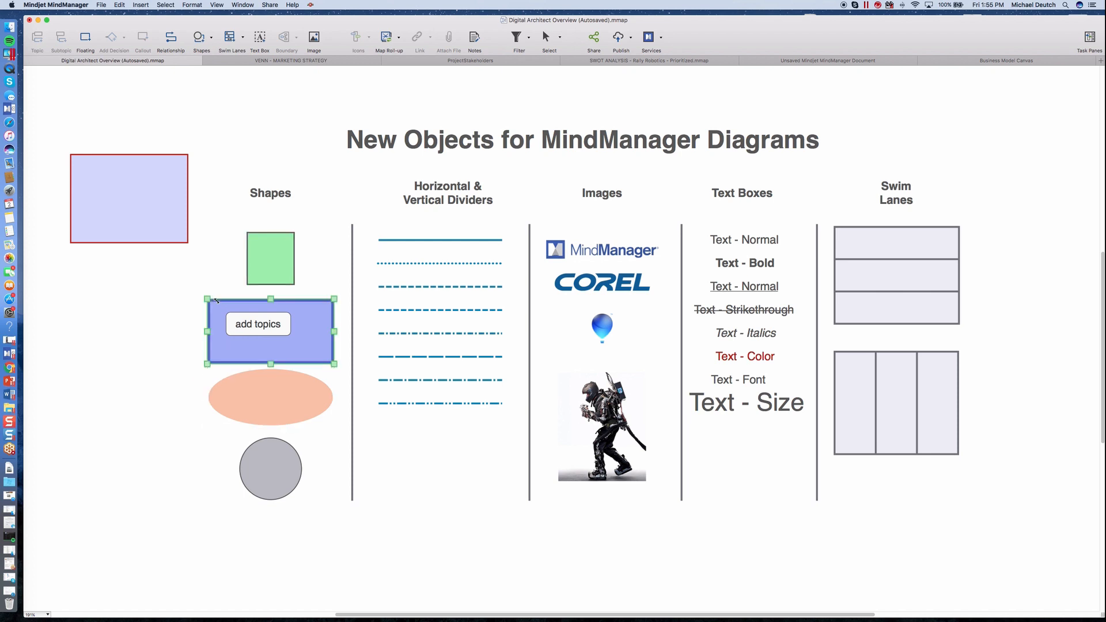
Lock all background objects and move the "add topics" topic right, past the edge of the blue rectangle
{"action": "right_click", "coordinate": [107, 302]}
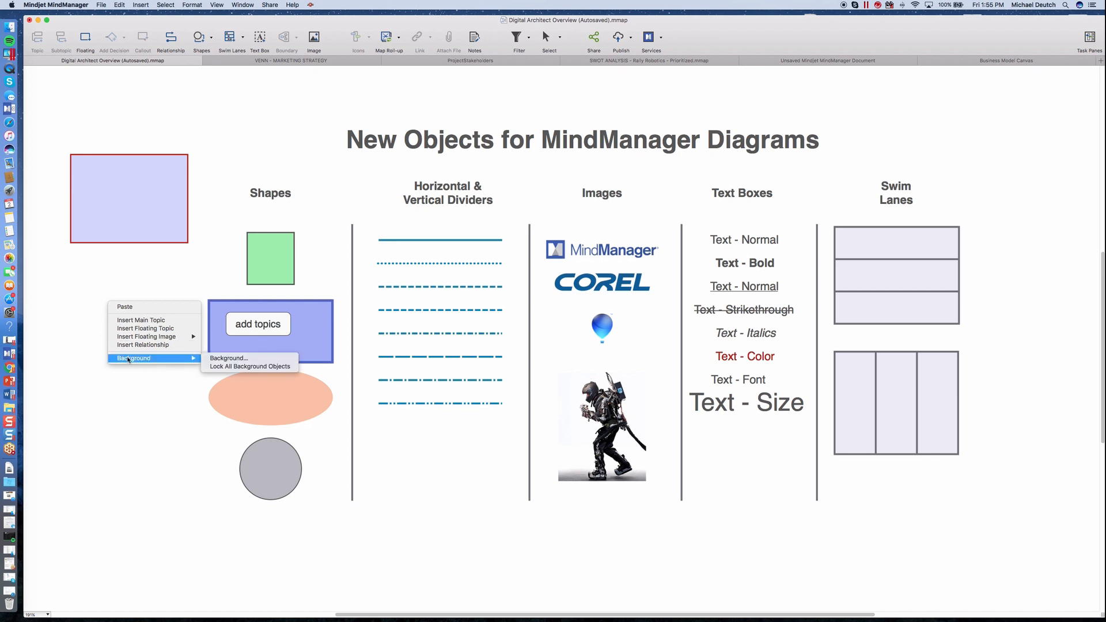
{"action": "left_click", "coordinate": [219, 366]}
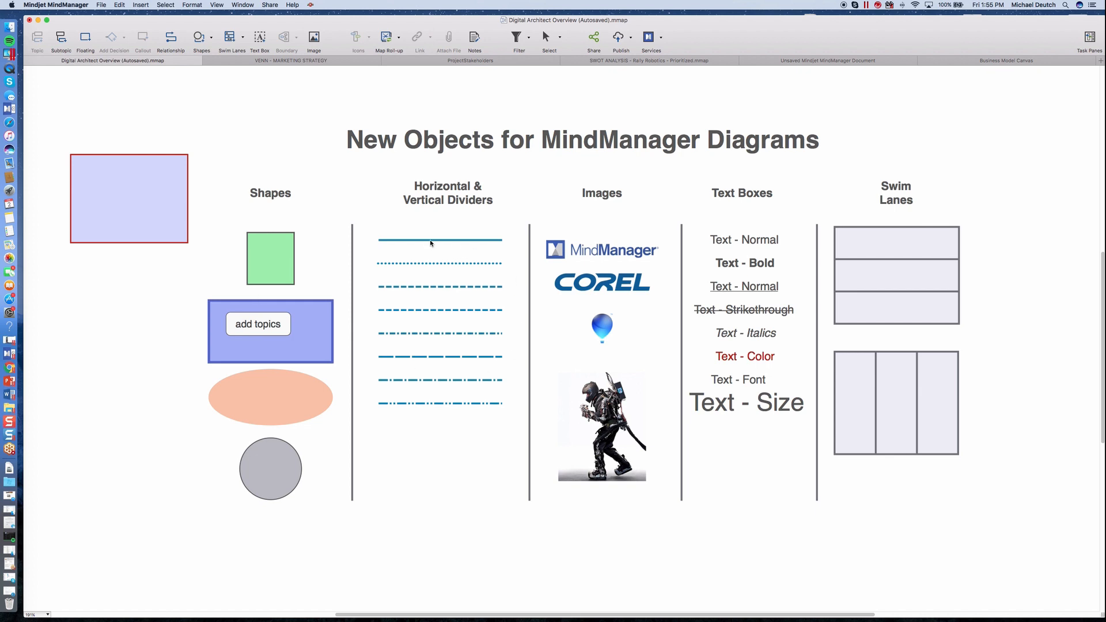
{"action": "left_click", "coordinate": [258, 319]}
{"action": "key", "text": "Right"}
{"action": "key", "text": "Right"}
{"action": "key", "text": "Right"}
{"action": "key", "text": "Right"}
{"action": "key", "text": "Right"}
{"action": "key", "text": "Right"}
{"action": "key", "text": "Right"}
{"action": "key", "text": "Right"}
{"action": "key", "text": "Right"}
{"action": "key", "text": "Right"}
{"action": "key", "text": "Right"}
{"action": "key", "text": "Right"}
{"action": "key", "text": "Right"}
{"action": "key", "text": "Right"}
{"action": "key", "text": "Right"}
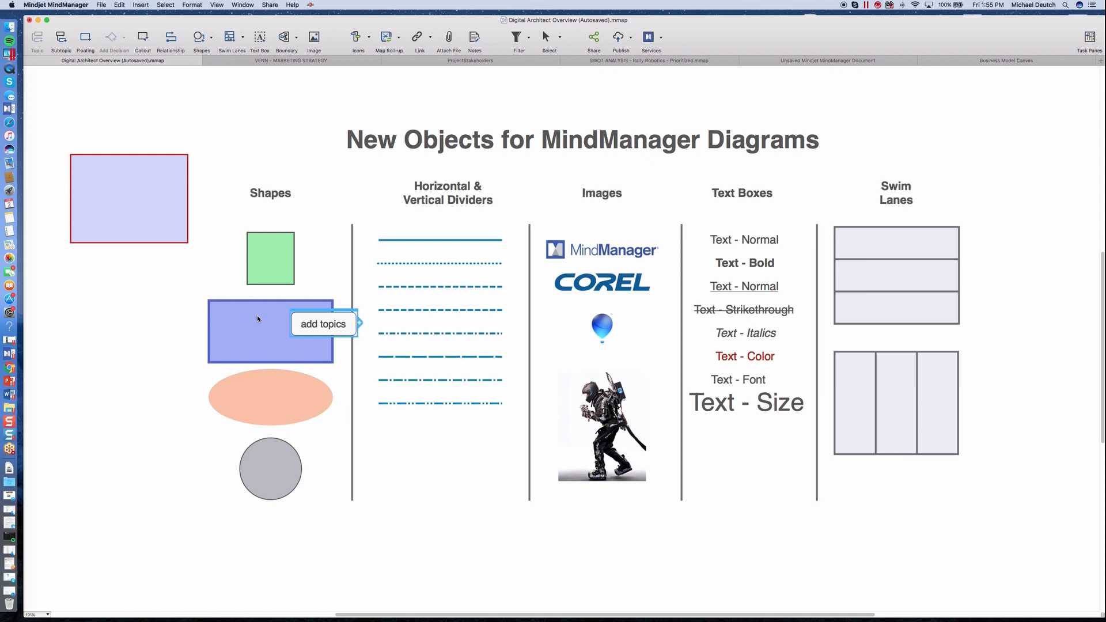
Move the "add topics" topic back left so it sits inside the blue rectangle
{"action": "key", "text": "Left"}
{"action": "key", "text": "Left"}
{"action": "key", "text": "Left"}
{"action": "key", "text": "Left"}
{"action": "key", "text": "Left"}
{"action": "key", "text": "Left"}
{"action": "key", "text": "Left"}
{"action": "key", "text": "Left"}
{"action": "key", "text": "Left"}
{"action": "key", "text": "Left"}
{"action": "key", "text": "Left"}
{"action": "key", "text": "Left"}
{"action": "key", "text": "Left"}
{"action": "key", "text": "Left"}
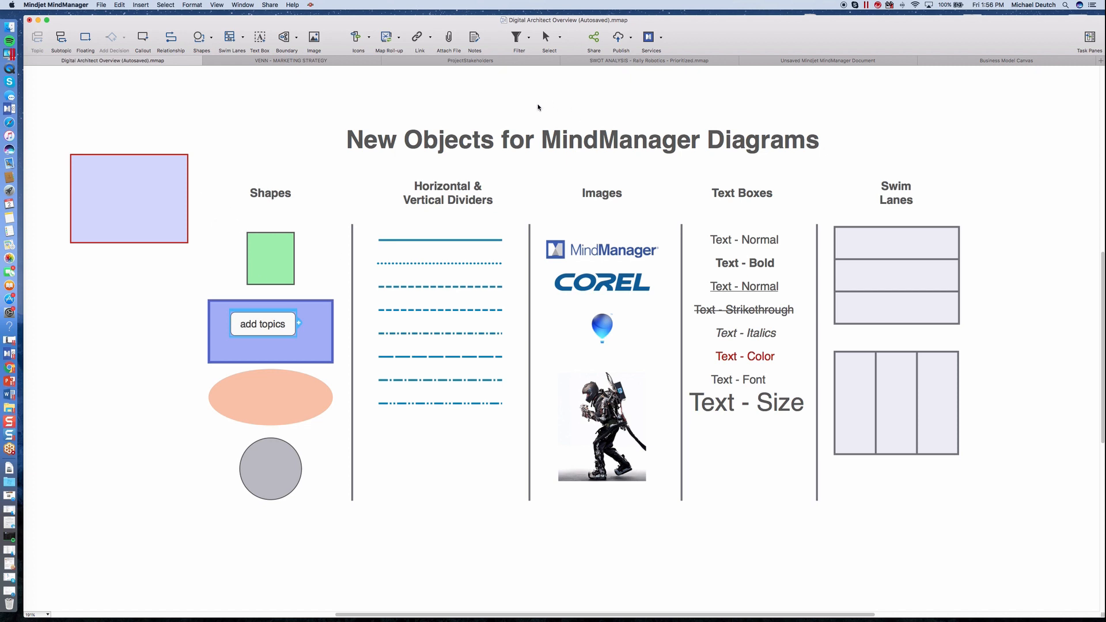
Unlock all background objects in the diagram again
{"action": "left_click", "coordinate": [178, 247]}
{"action": "right_click", "coordinate": [133, 287]}
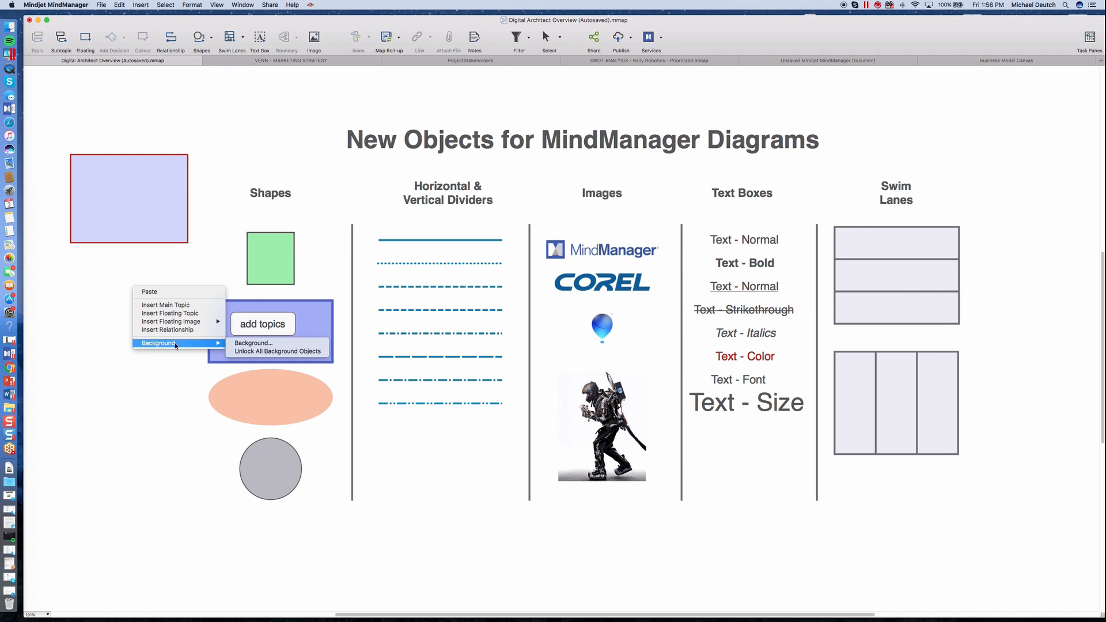
{"action": "left_click", "coordinate": [257, 352]}
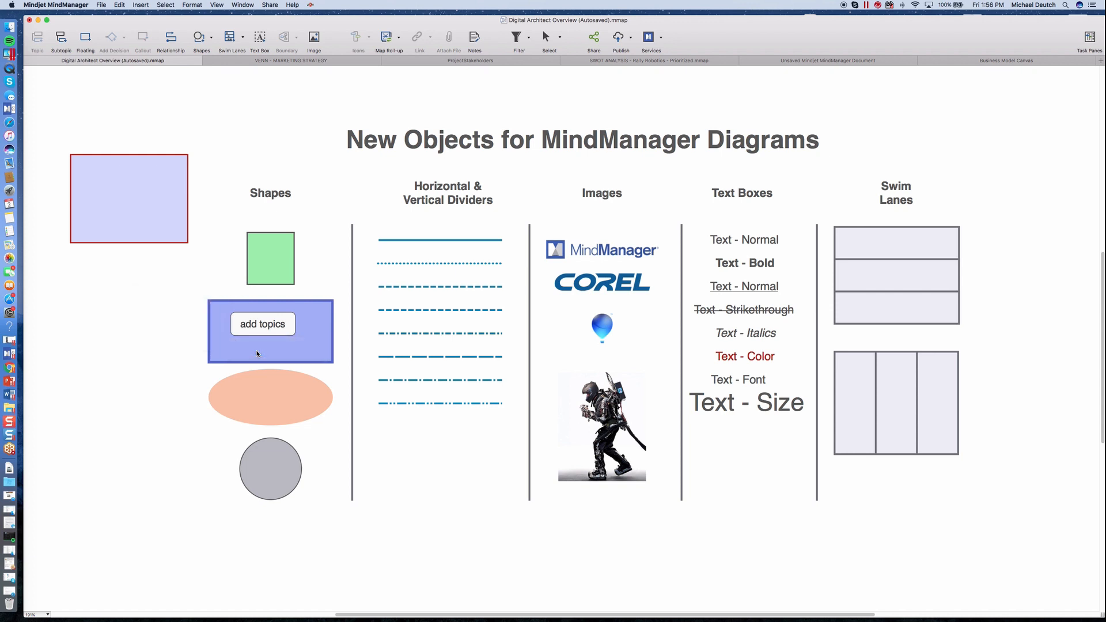
Open the object formatting for the red-outlined rectangle and set its line weight to 3
{"action": "left_click", "coordinate": [145, 244]}
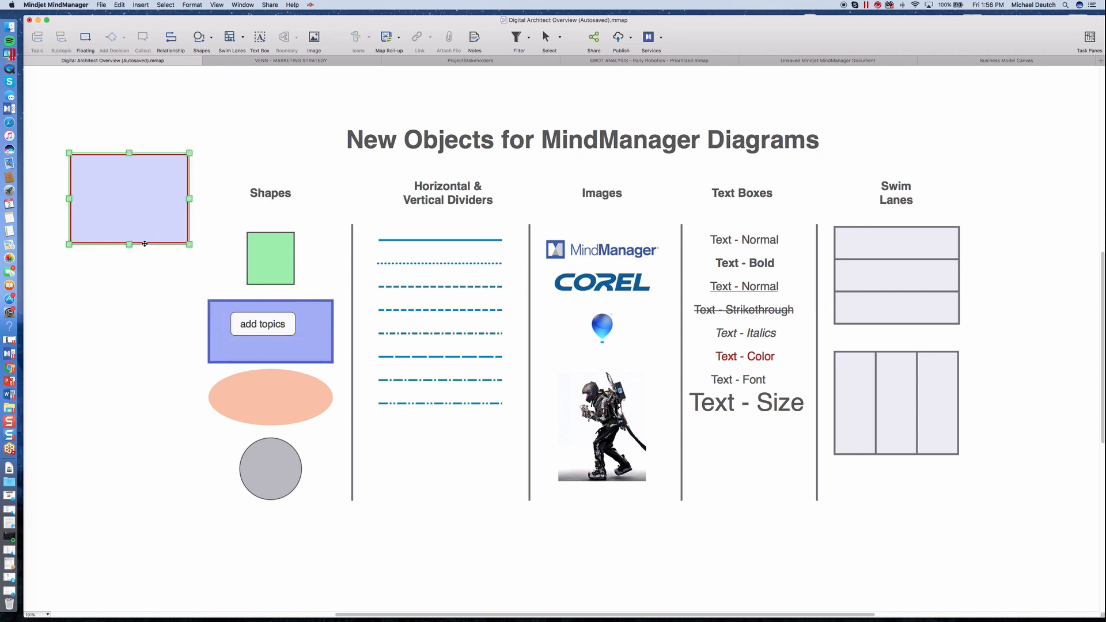
{"action": "right_click", "coordinate": [145, 244]}
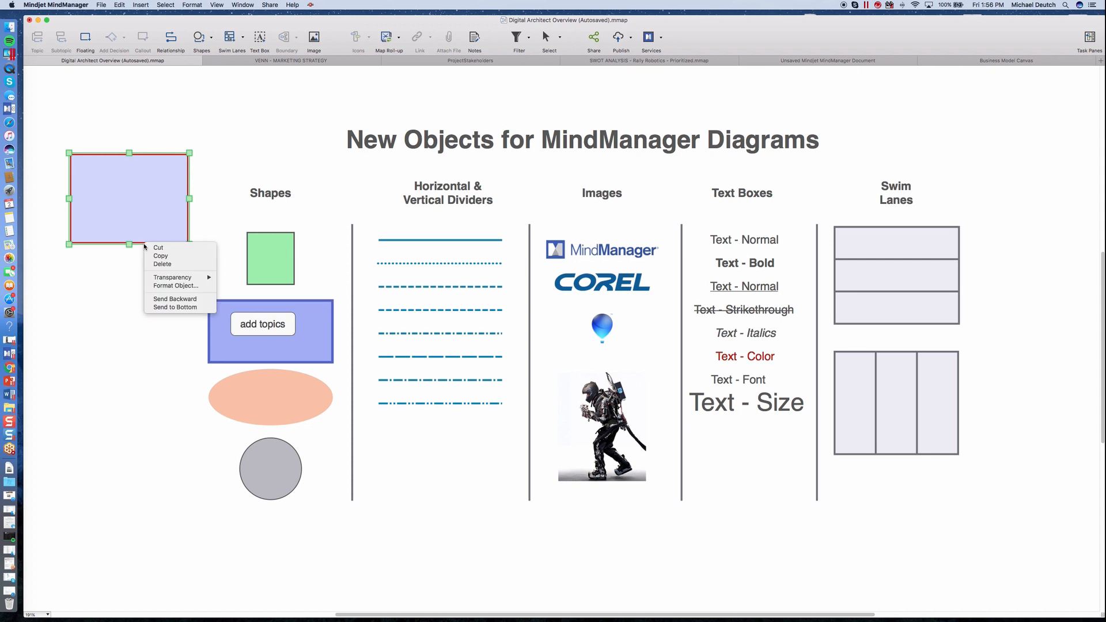
{"action": "left_click", "coordinate": [165, 286]}
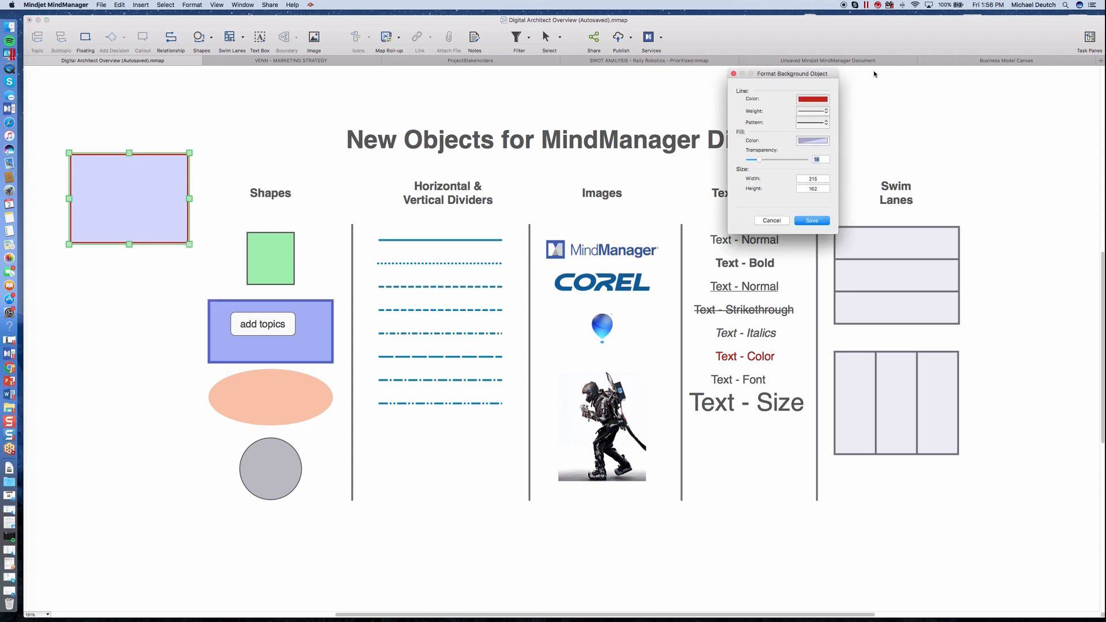
{"action": "left_click_drag", "start_coordinate": [797, 73], "coordinate": [287, 134]}
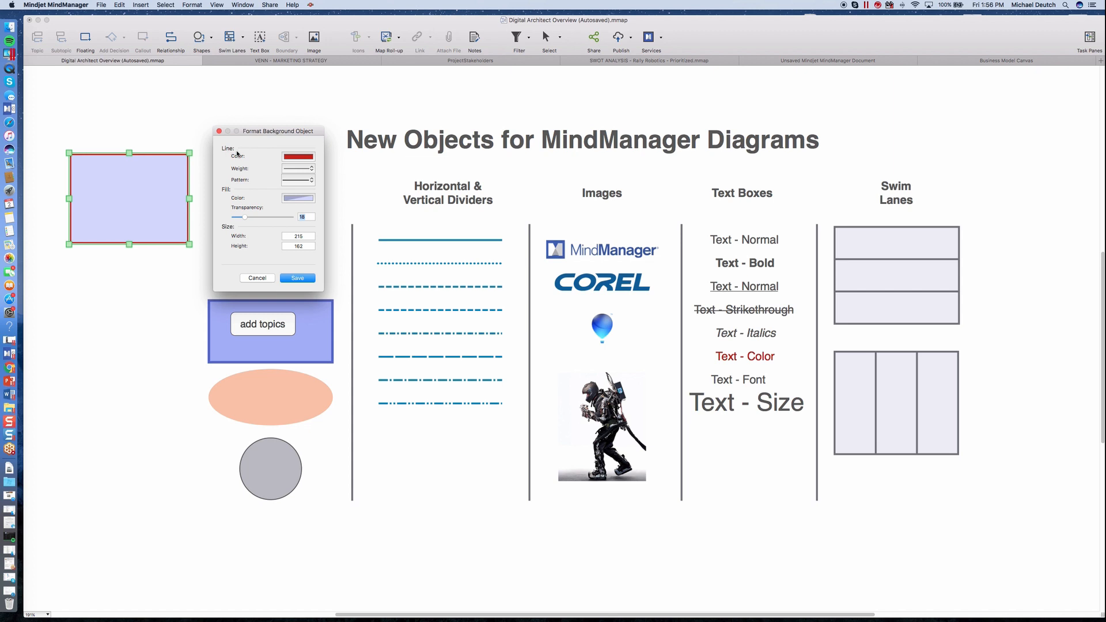
{"action": "left_click", "coordinate": [298, 171]}
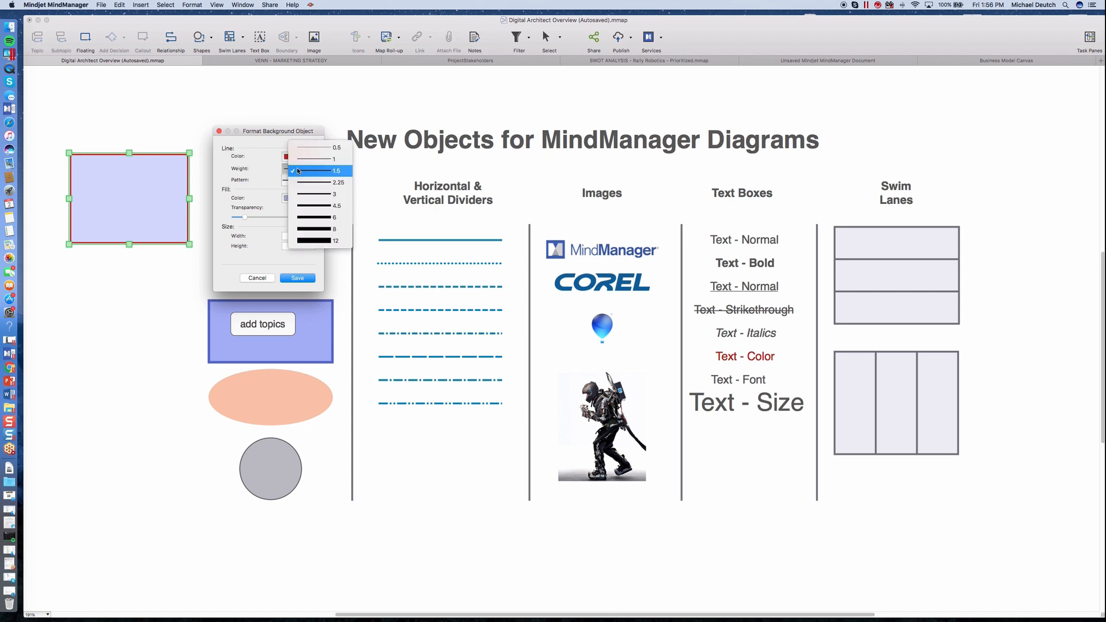
{"action": "left_click", "coordinate": [306, 196]}
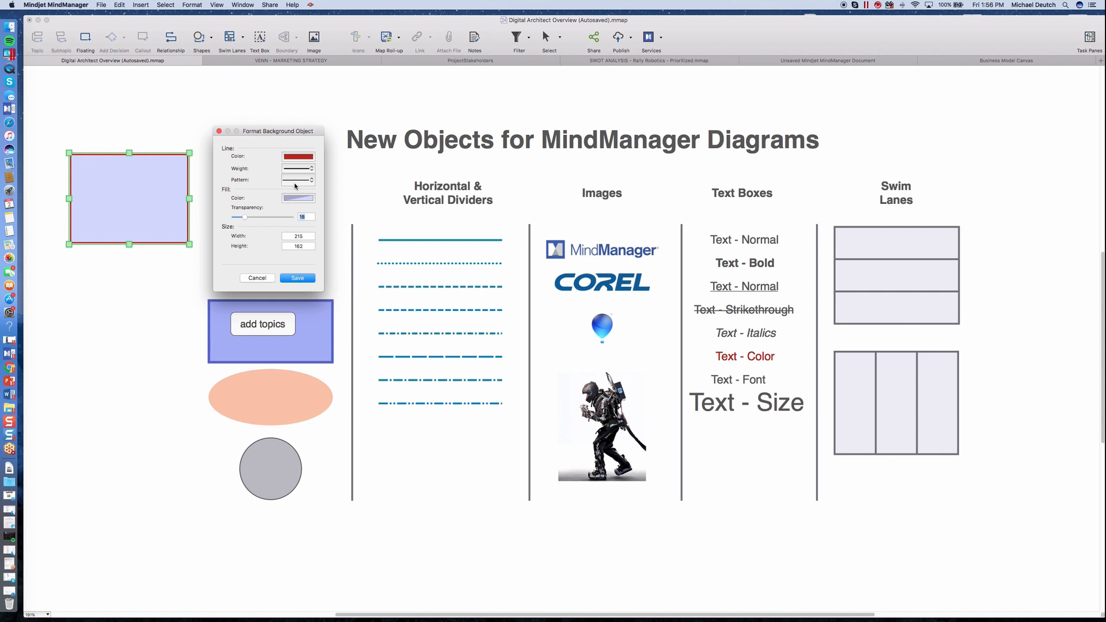
Set the rectangle's line pattern to dotted, and view the fill colour choices without picking a new colour
{"action": "left_click", "coordinate": [298, 180]}
{"action": "left_click", "coordinate": [297, 199]}
{"action": "left_click", "coordinate": [292, 200]}
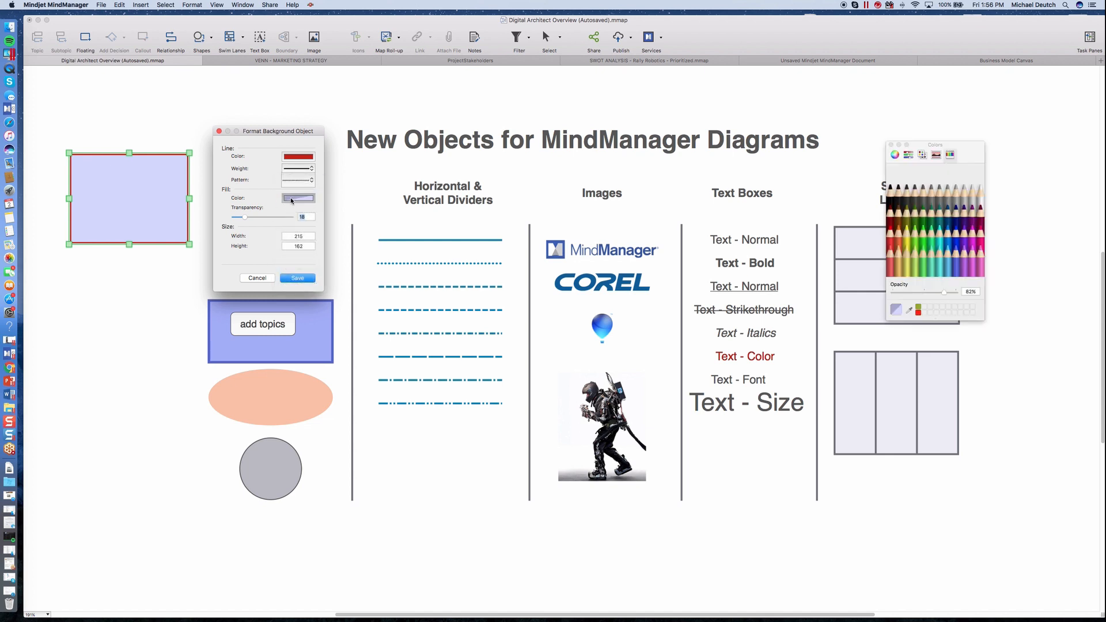
{"action": "left_click", "coordinate": [891, 145]}
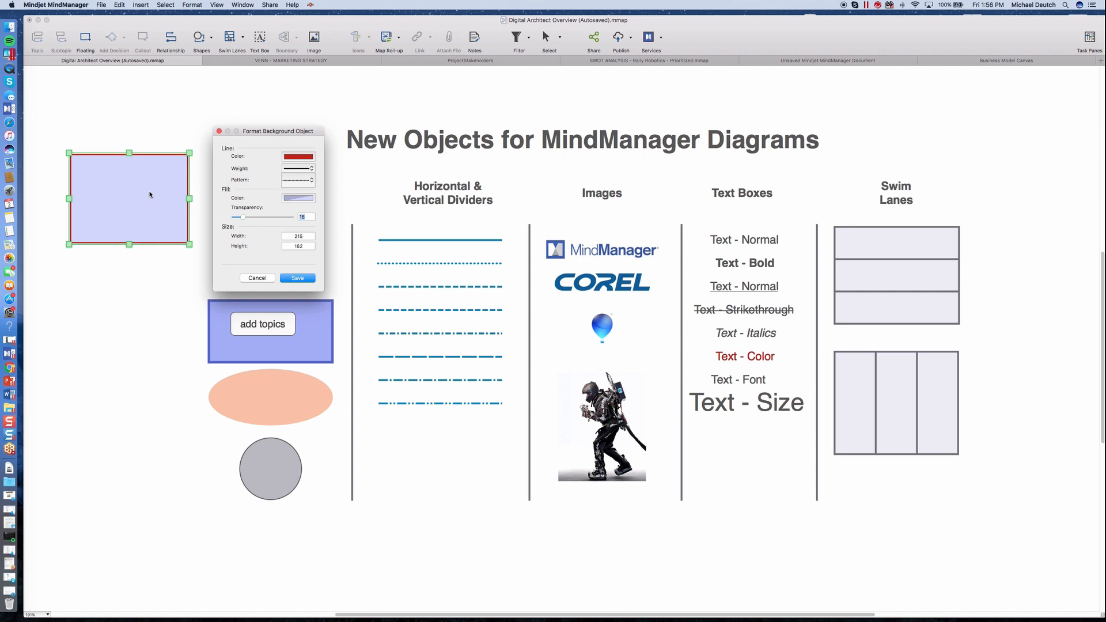
Set the rectangle's width and height to 200 each and save the formatting
{"action": "double_click", "coordinate": [307, 237]}
{"action": "type", "text": "200"}
{"action": "double_click", "coordinate": [298, 246]}
{"action": "type", "text": "200"}
{"action": "left_click", "coordinate": [302, 279]}
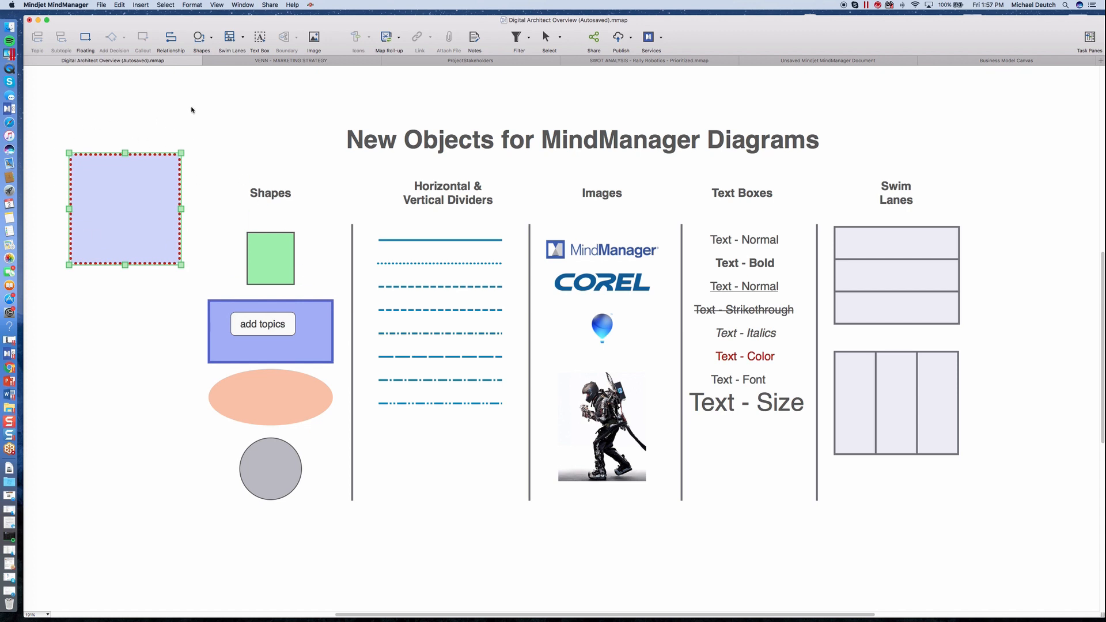
Insert a circle in the empty area below the dotted-outline square
{"action": "left_click", "coordinate": [204, 40]}
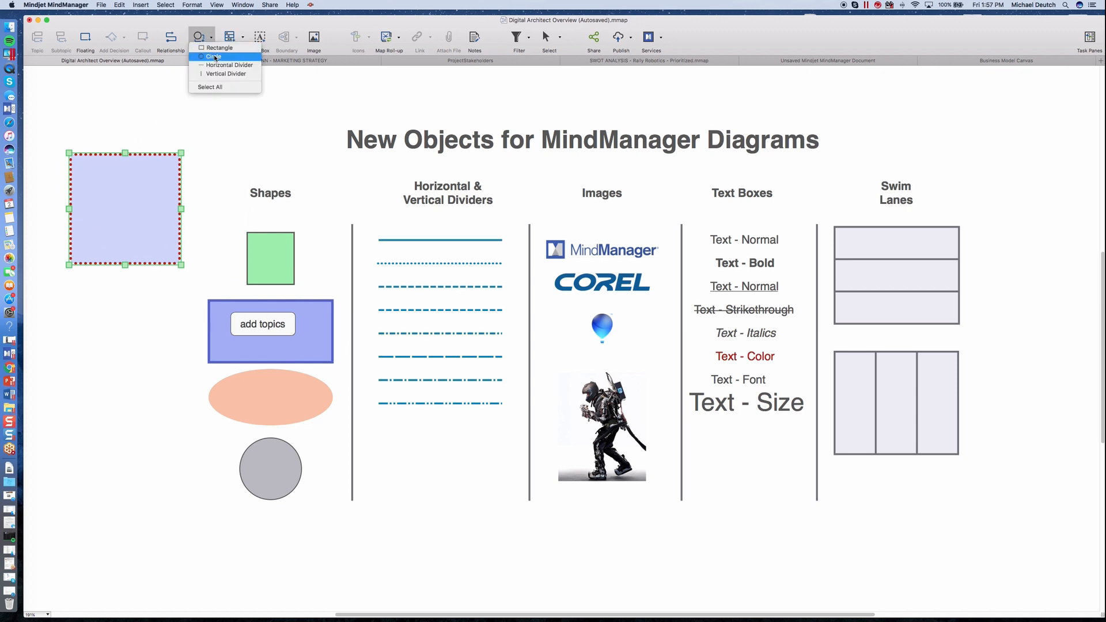
{"action": "left_click", "coordinate": [214, 58]}
{"action": "left_click_drag", "start_coordinate": [67, 326], "coordinate": [167, 403]}
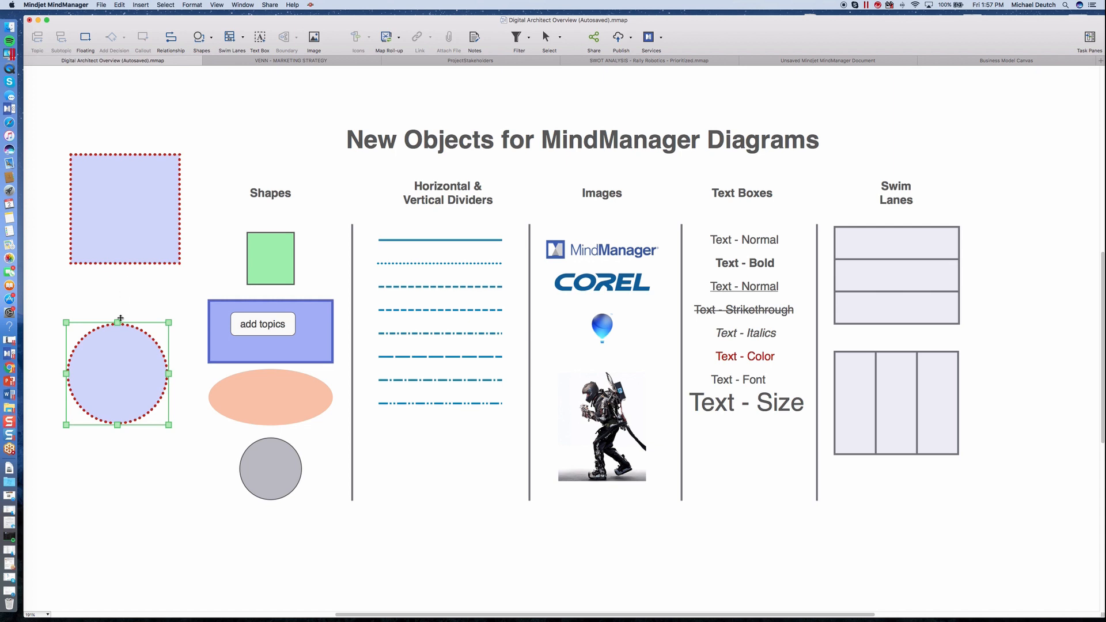
View the line, fill and size formatting options of the dotted-outline circle, and close them without changes
{"action": "right_click", "coordinate": [129, 425]}
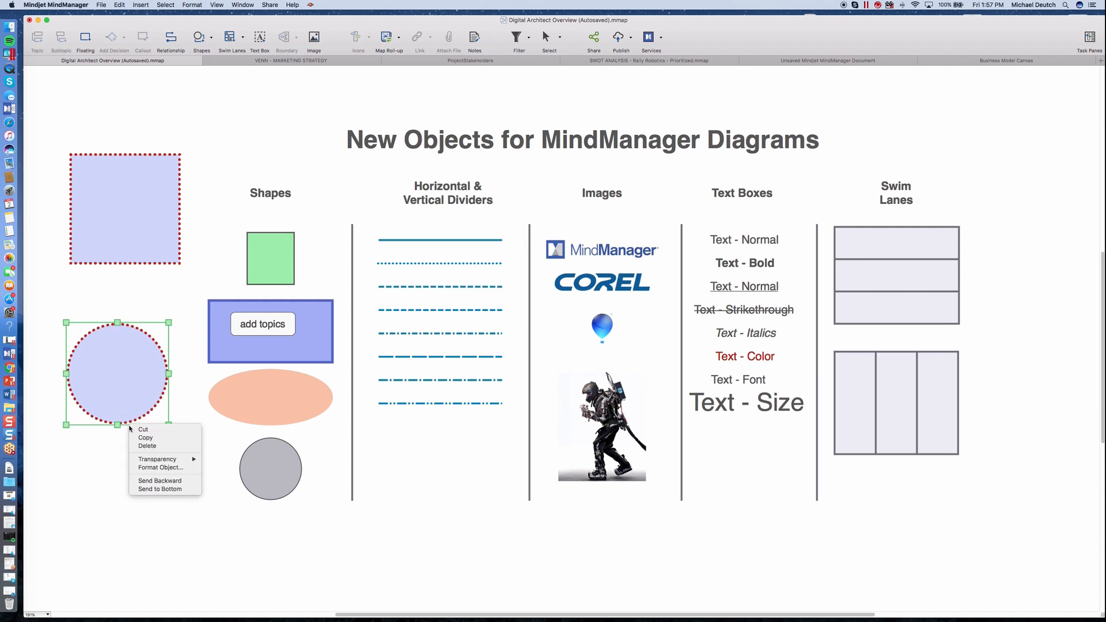
{"action": "left_click", "coordinate": [153, 468]}
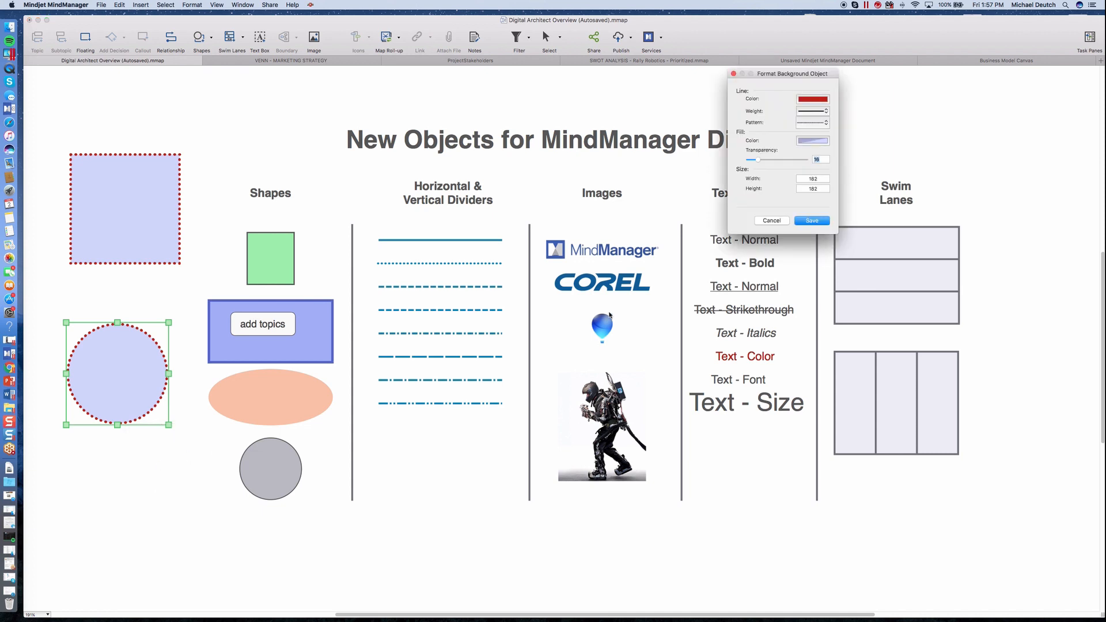
{"action": "left_click_drag", "start_coordinate": [767, 74], "coordinate": [228, 142]}
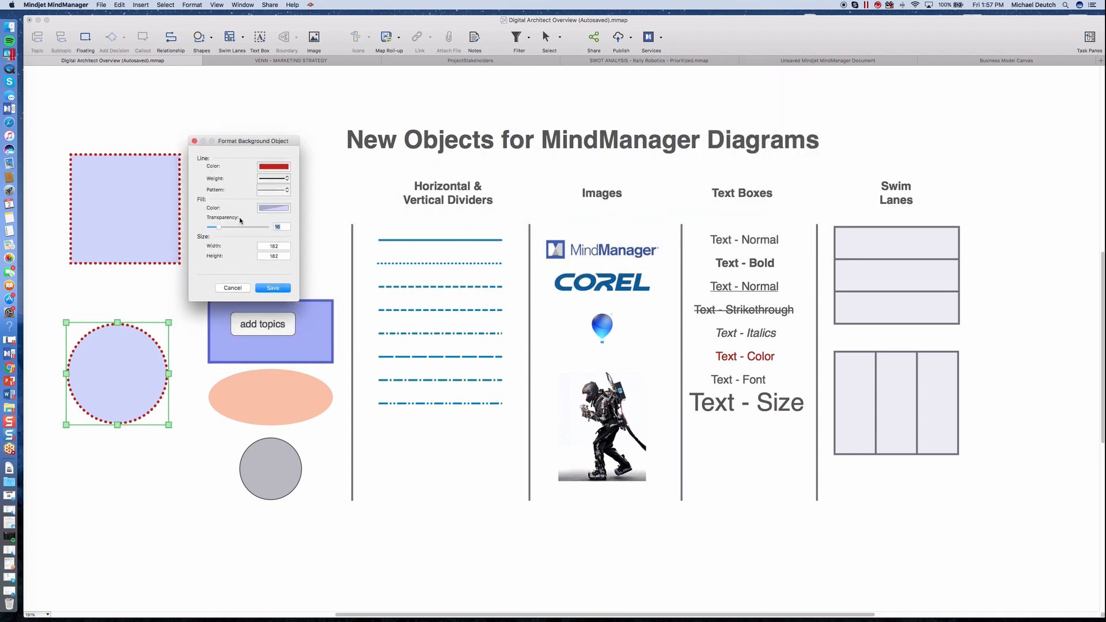
{"action": "left_click", "coordinate": [195, 142]}
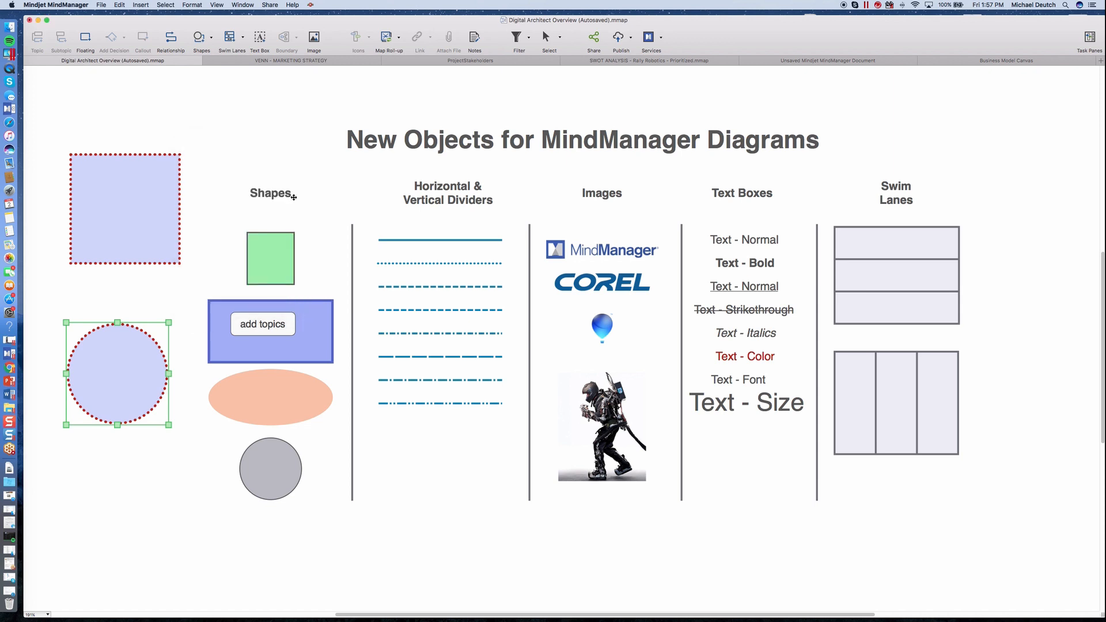
View the formatting options of the solid horizontal divider line and cancel without changing anything
{"action": "left_click", "coordinate": [423, 240]}
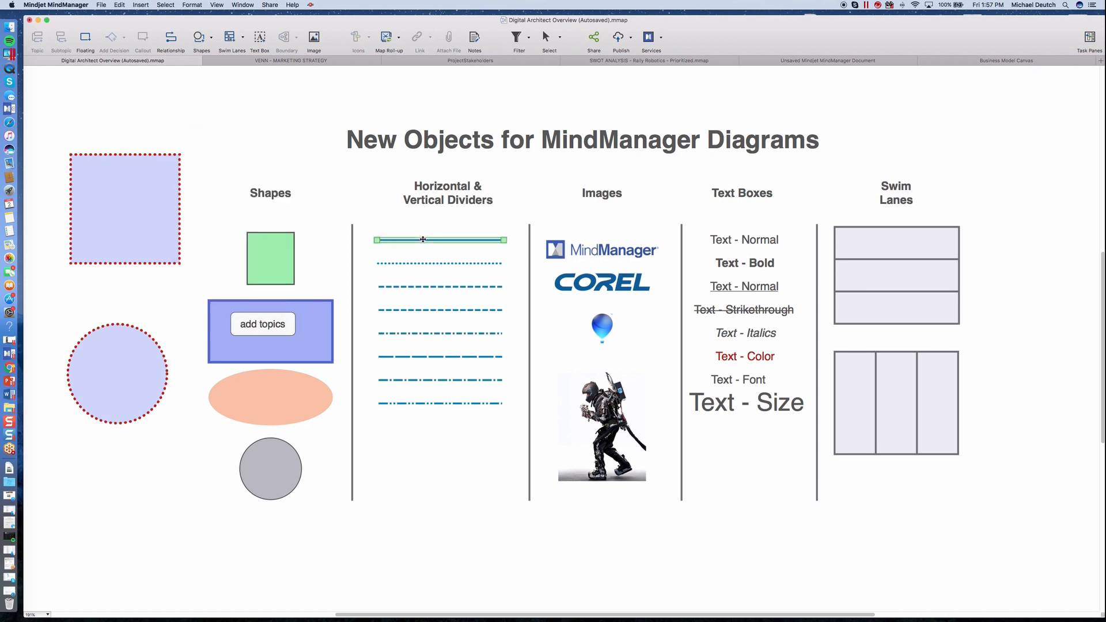
{"action": "right_click", "coordinate": [423, 239]}
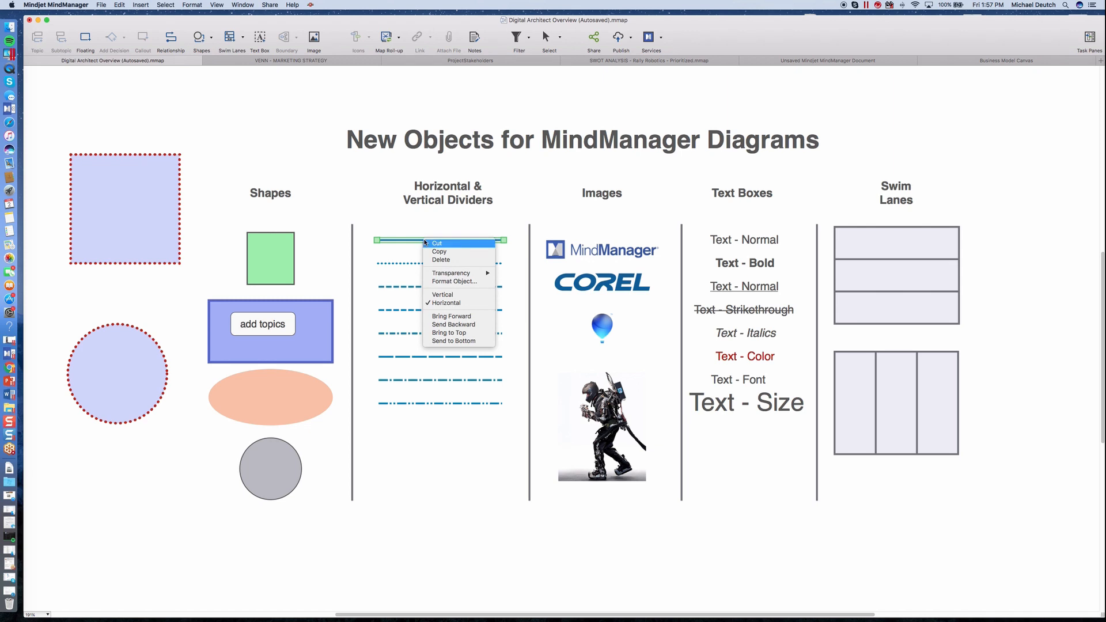
{"action": "left_click", "coordinate": [455, 285]}
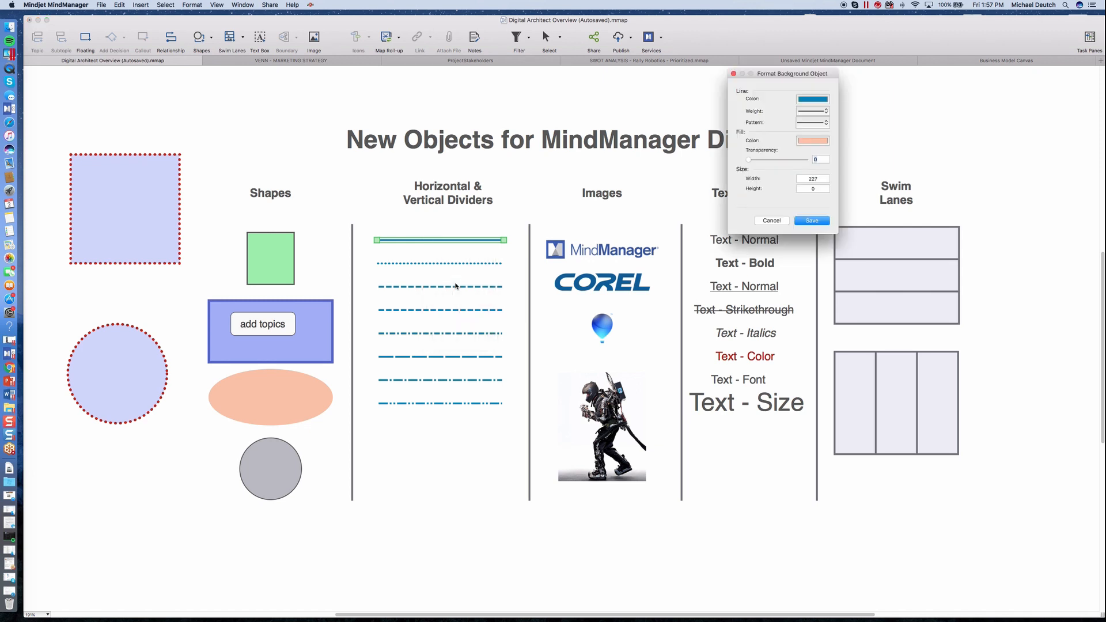
{"action": "left_click_drag", "start_coordinate": [782, 78], "coordinate": [234, 168]}
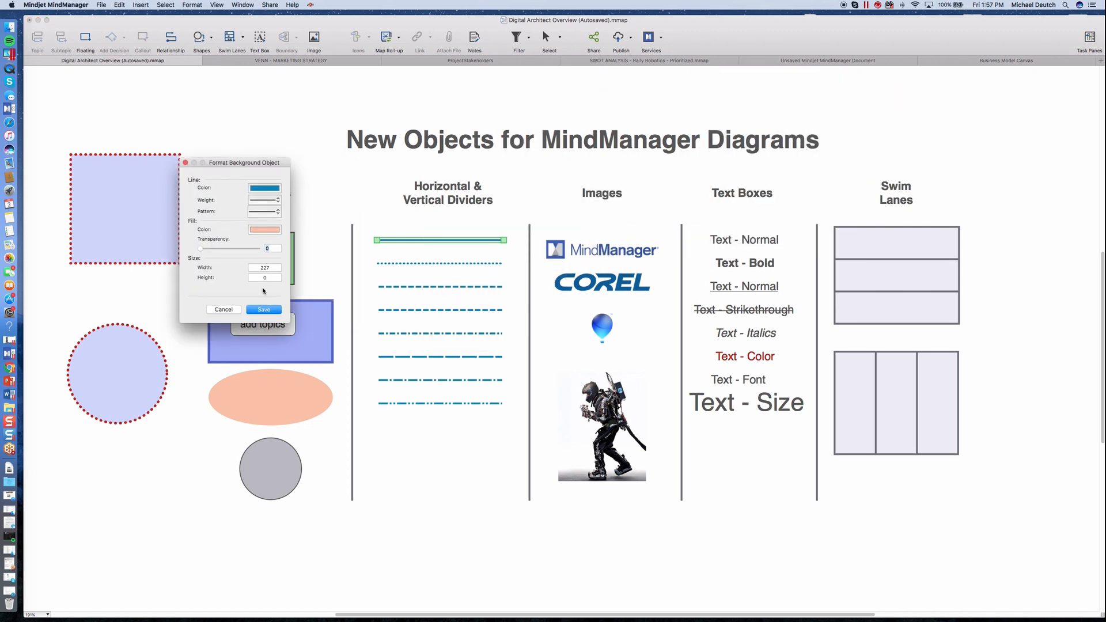
{"action": "left_click", "coordinate": [224, 310]}
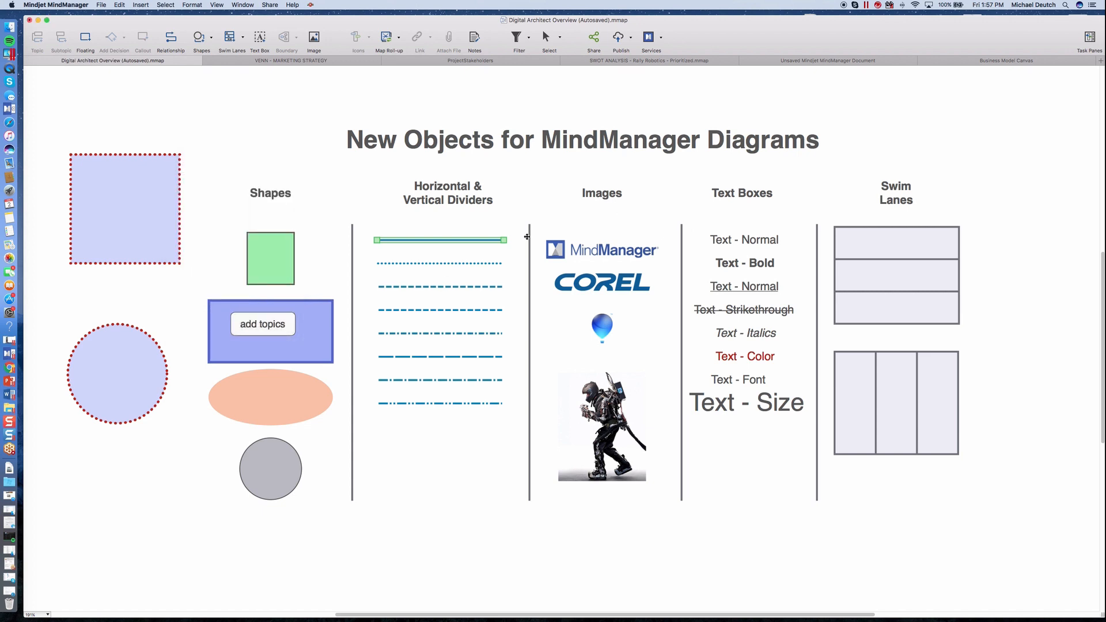
View the formatting options of the MindManager logo image and close them without changes
{"action": "left_click", "coordinate": [642, 252]}
{"action": "right_click", "coordinate": [630, 236]}
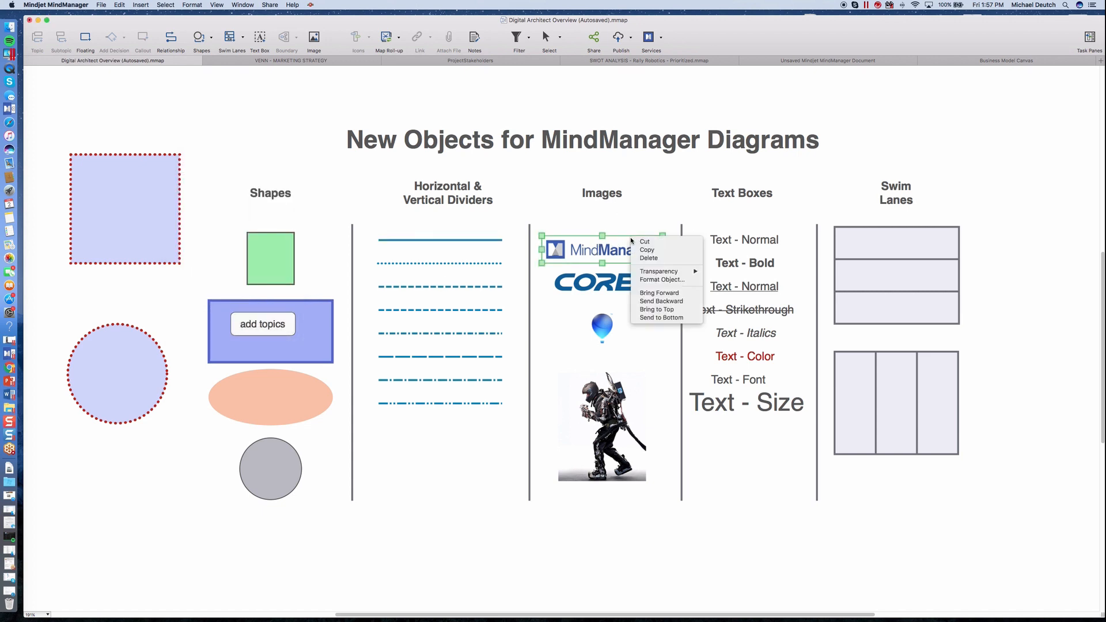
{"action": "left_click", "coordinate": [659, 279]}
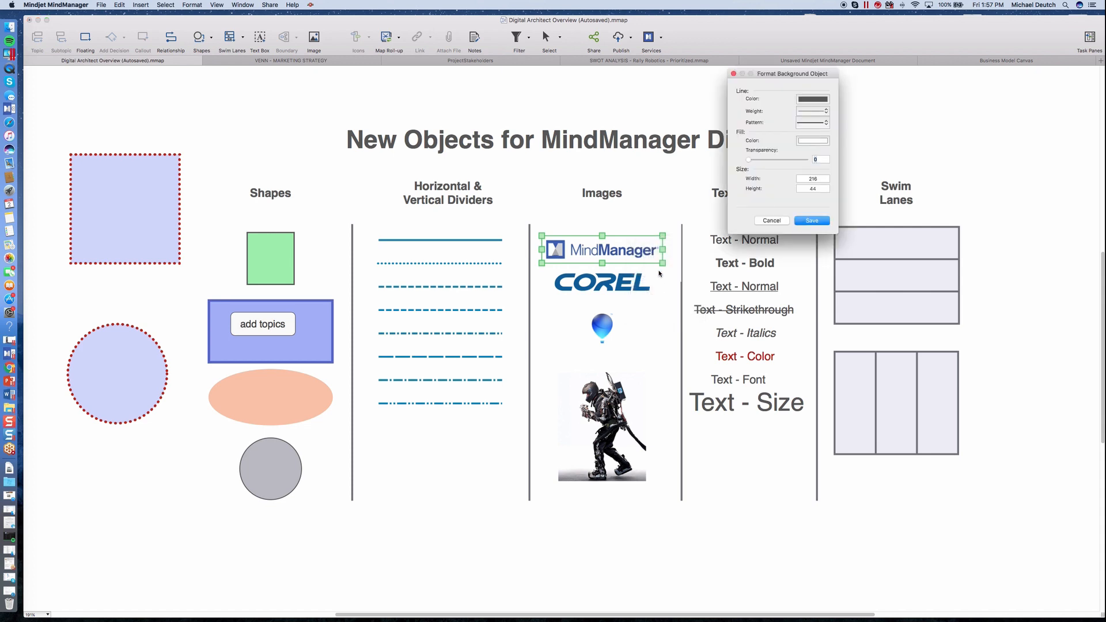
{"action": "left_click", "coordinate": [734, 73]}
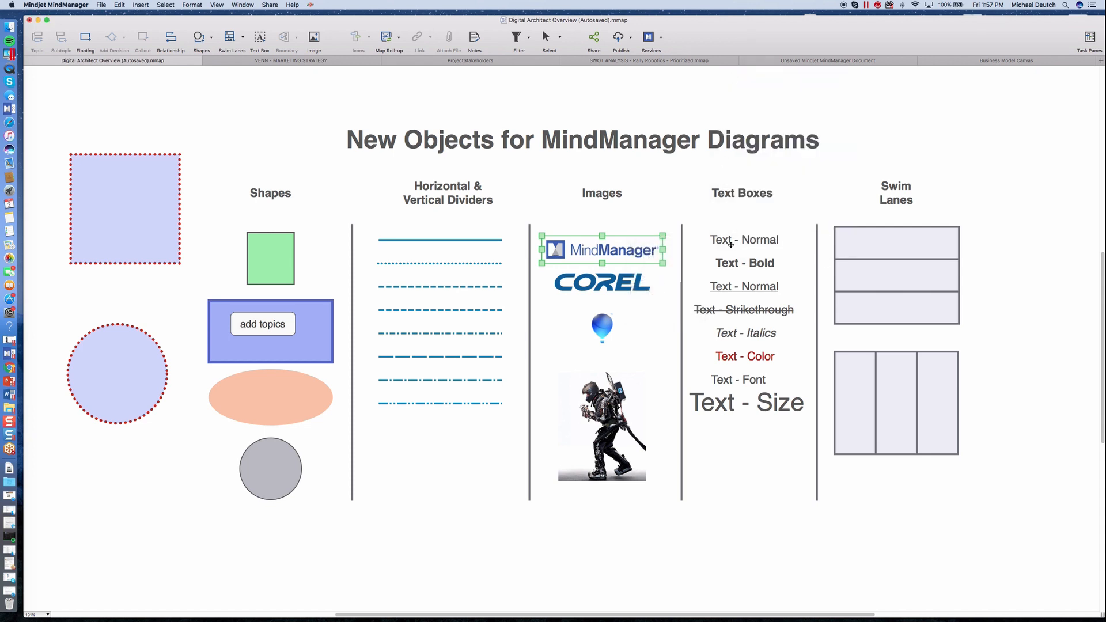
Open the font formatting for the "Text - Bold" text box and move the font window clear of the text boxes
{"action": "left_click", "coordinate": [731, 242]}
{"action": "right_click", "coordinate": [738, 255]}
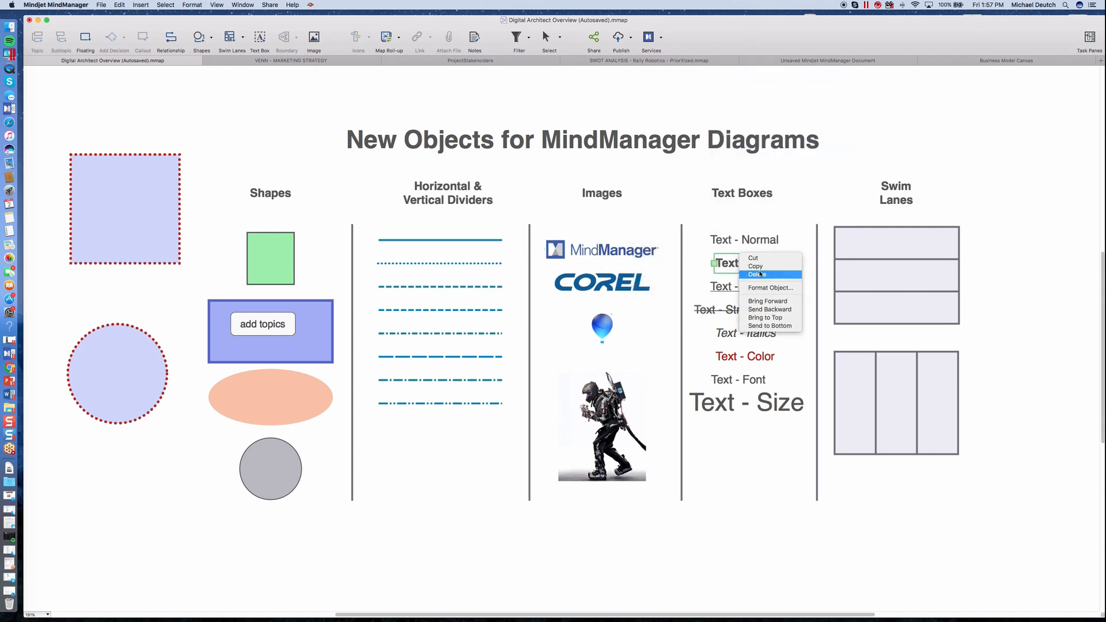
{"action": "left_click", "coordinate": [762, 288]}
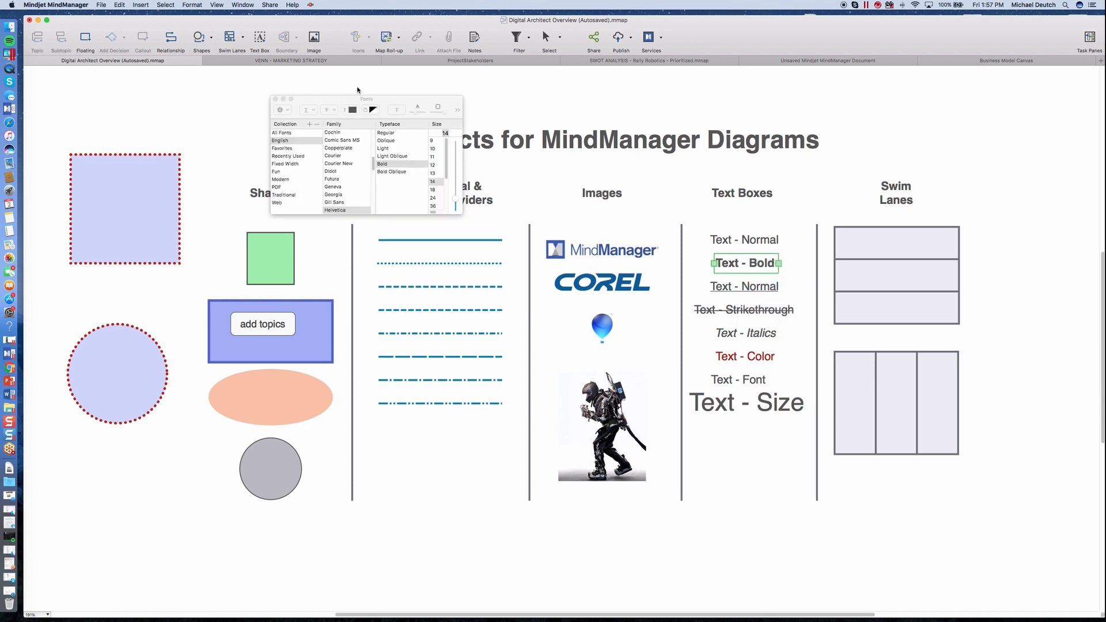
{"action": "left_click_drag", "start_coordinate": [390, 98], "coordinate": [362, 105]}
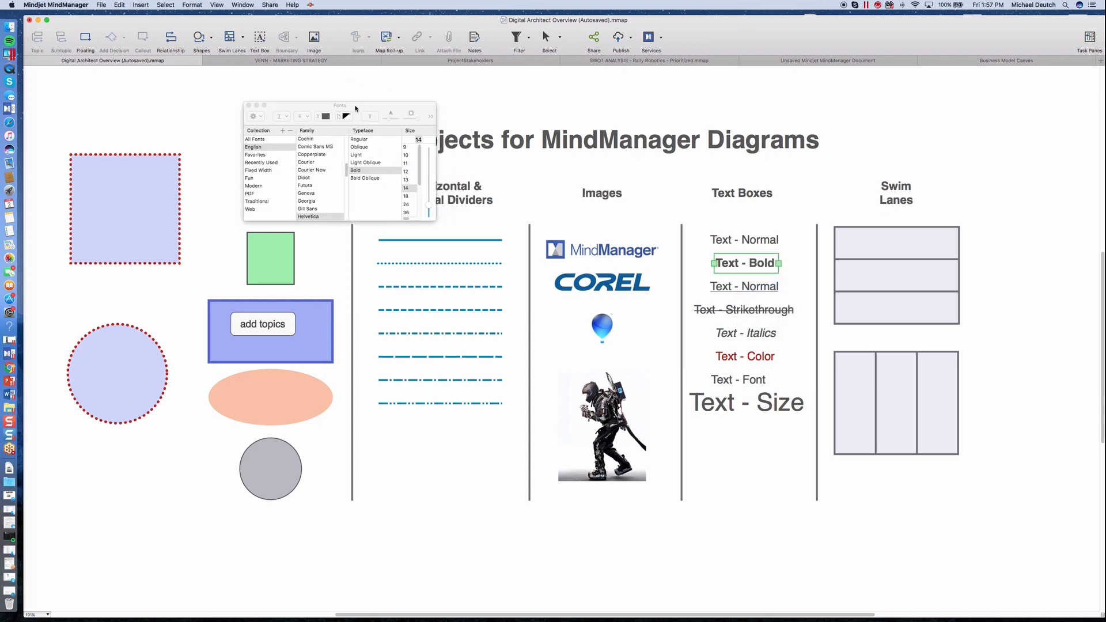